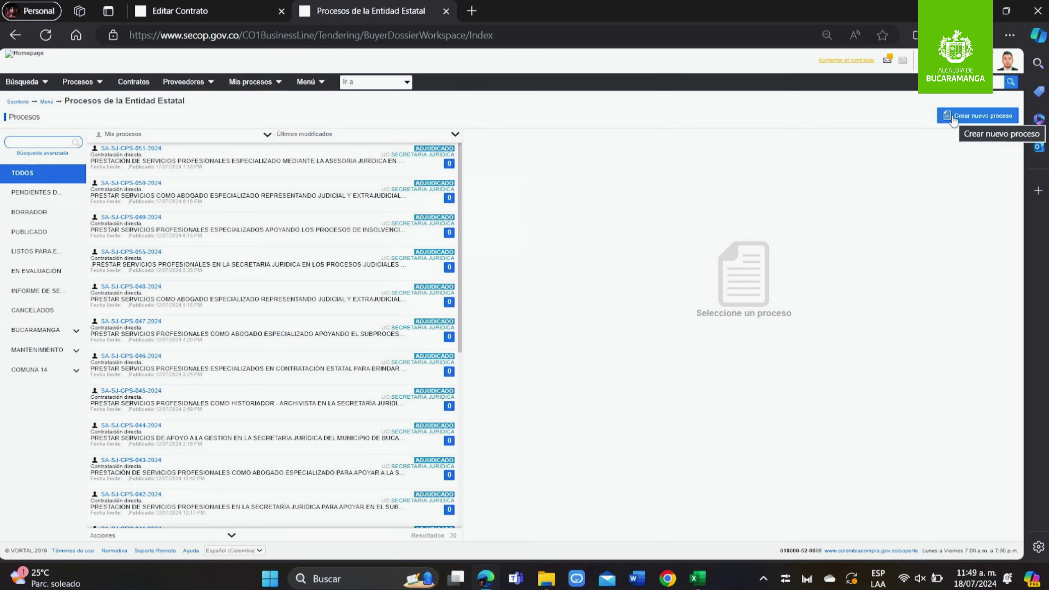
Step: Create a new procurement process of the limited type "Contratación directa"
{"action": "left_click", "coordinate": [979, 115]}
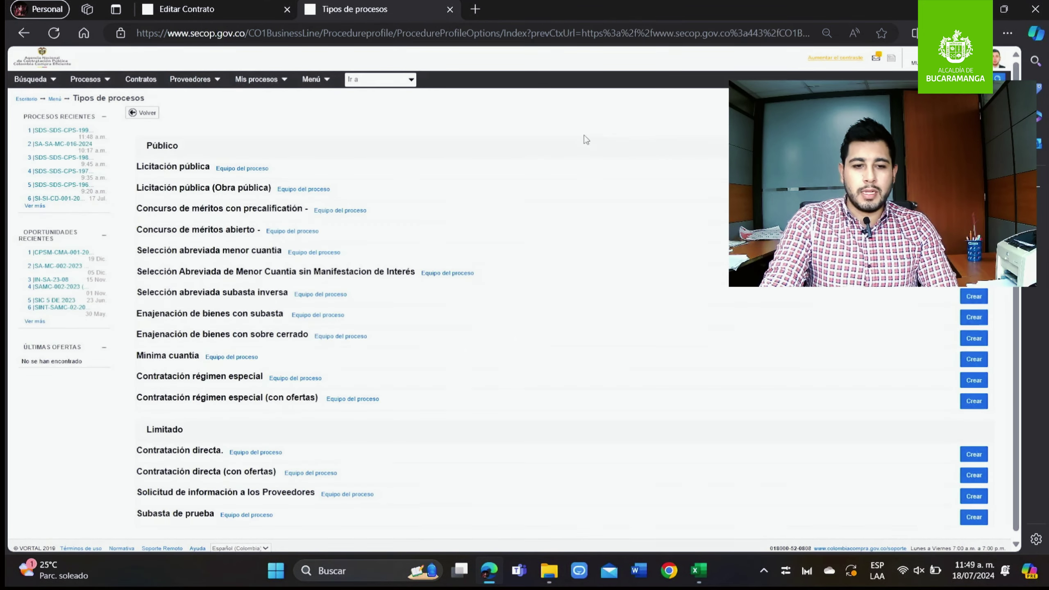
{"action": "scroll", "coordinate": [204, 141], "scroll_direction": "down", "scroll_amount": 1}
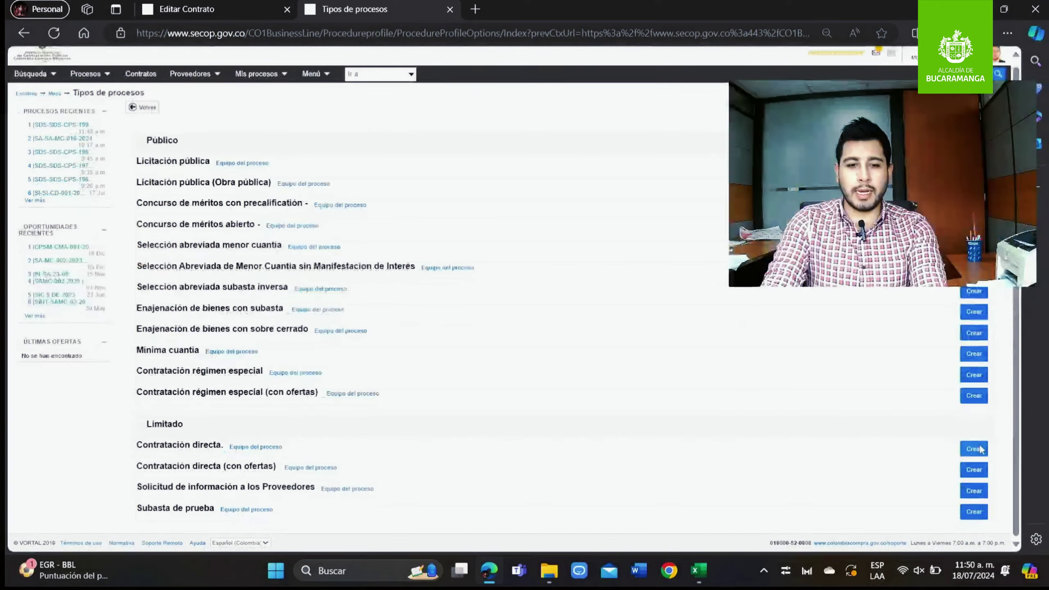
{"action": "left_click", "coordinate": [976, 455]}
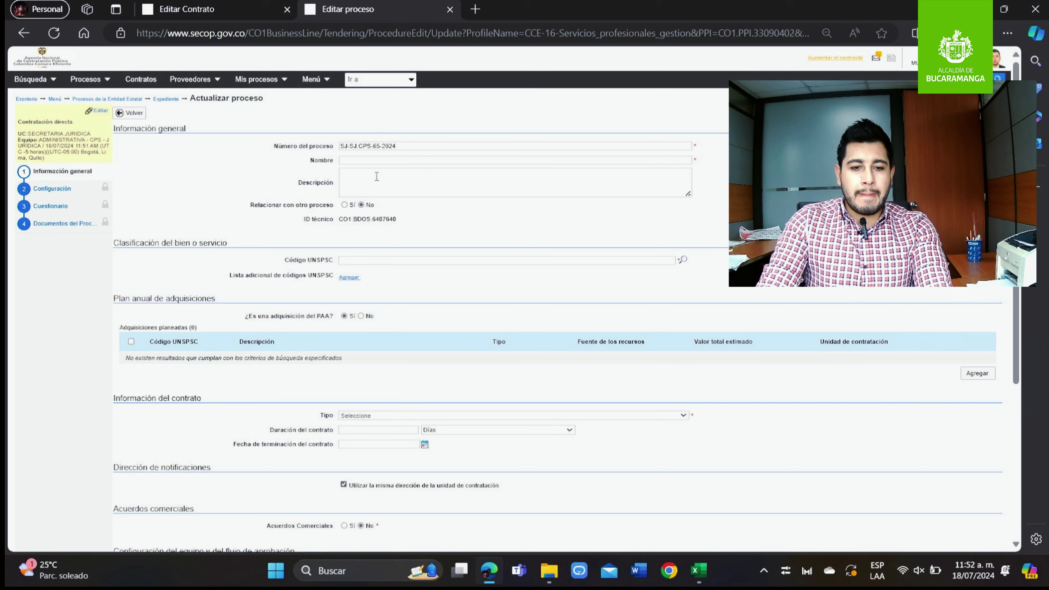
Step: Enter "PRESTAR SERVICIOS COMO ABOGADO ESPECIALIZADO REPRESENTANDO JUDICIAL Y EXTRAJUDICIALMENTE AL MUNICIPIO DE BUCARAMANGA" as both the process name and its description
{"action": "left_click", "coordinate": [360, 160]}
{"action": "key", "text": "ctrl+v"}
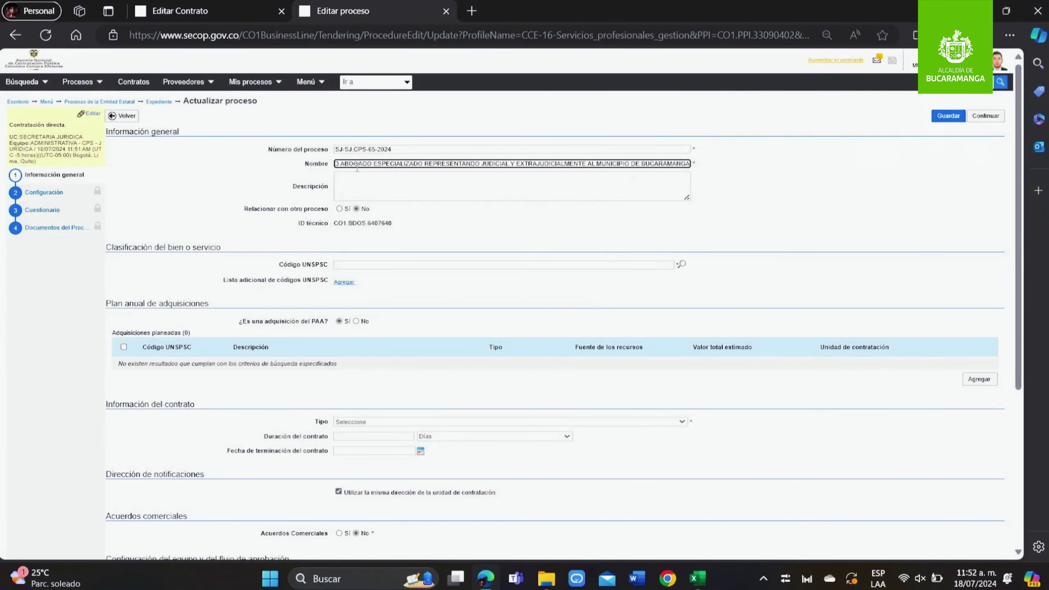
{"action": "left_click", "coordinate": [371, 188]}
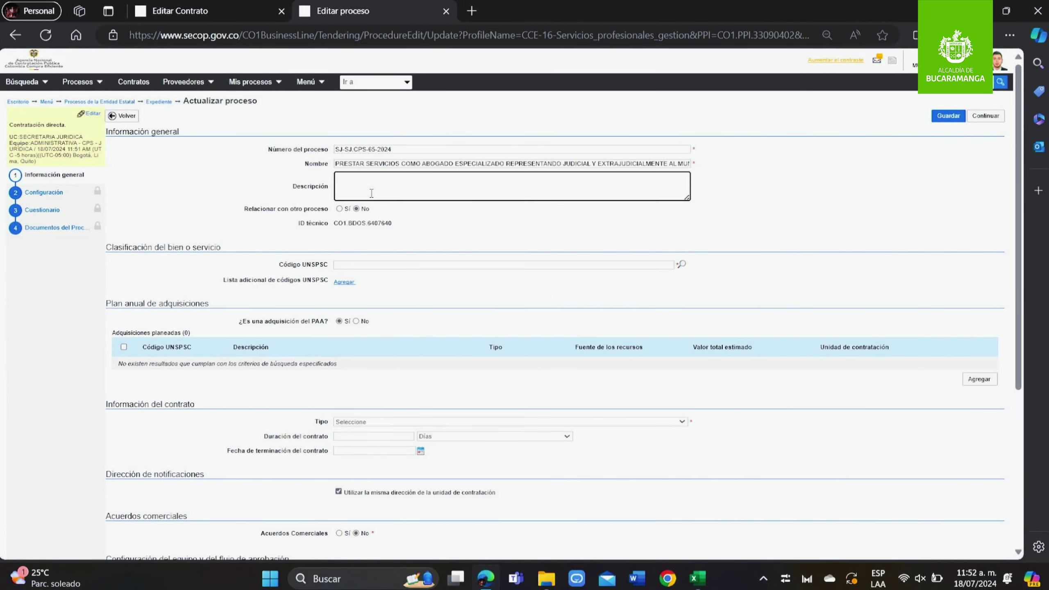
{"action": "type", "text": "PRESTAR SERVICIOS COMO ABOGADO ESPECIALIZADO REPRESENTANDO JUDICIAL Y EXTRAJUDICIALMENTE AL MUNICIPIO DE BUCARAMANGA"}
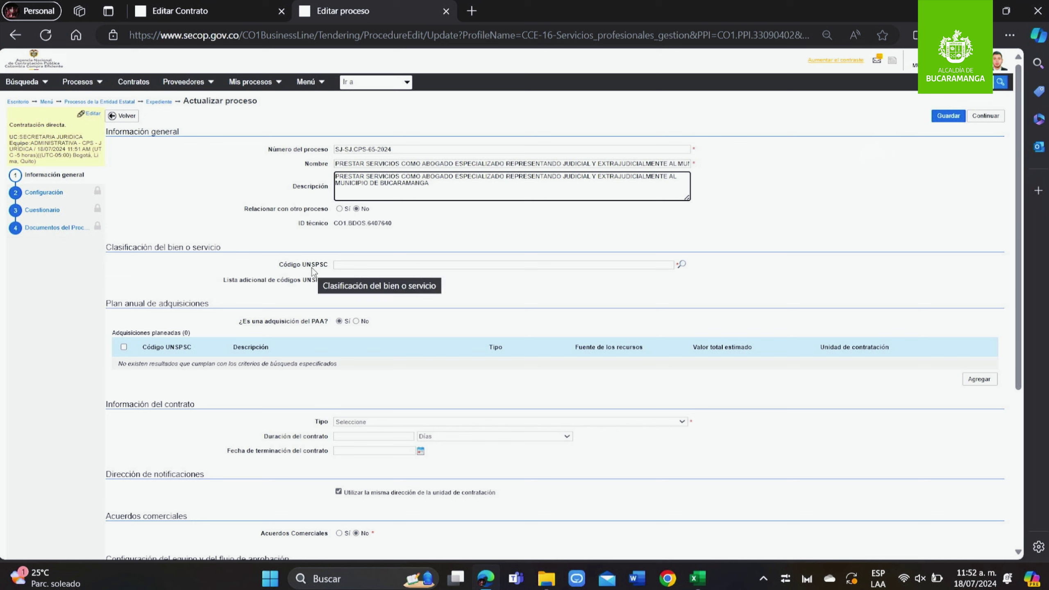
Step: Copy the code 80111607 from cell C19 of the Excel acquisitions sheet and set it as the process's UNSPSC code in the browser
{"action": "left_click", "coordinate": [348, 264]}
{"action": "key", "text": "alt+Tab"}
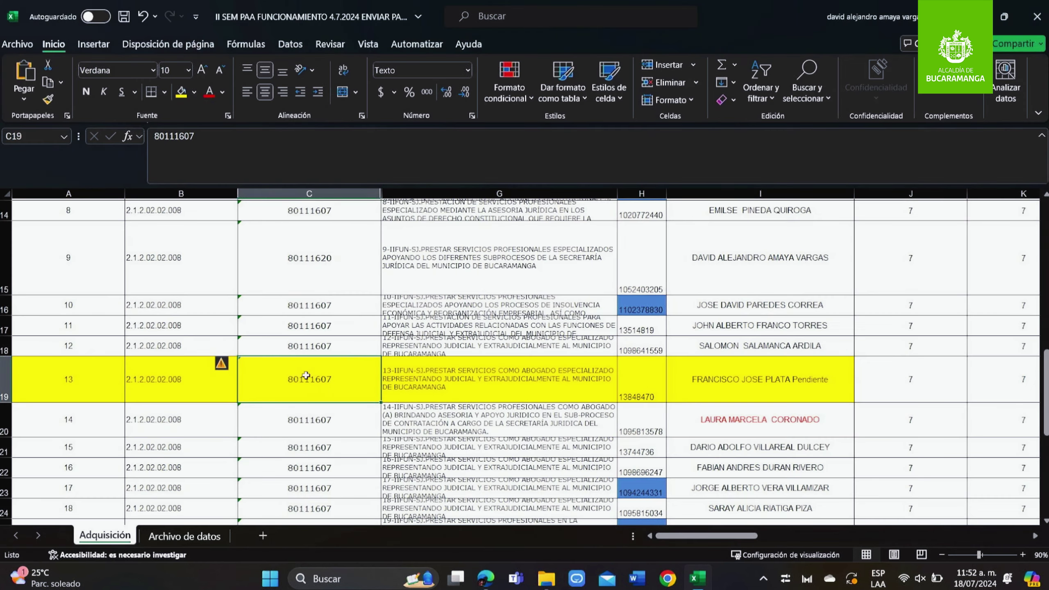
{"action": "double_click", "coordinate": [156, 137]}
{"action": "key", "text": "ctrl+c"}
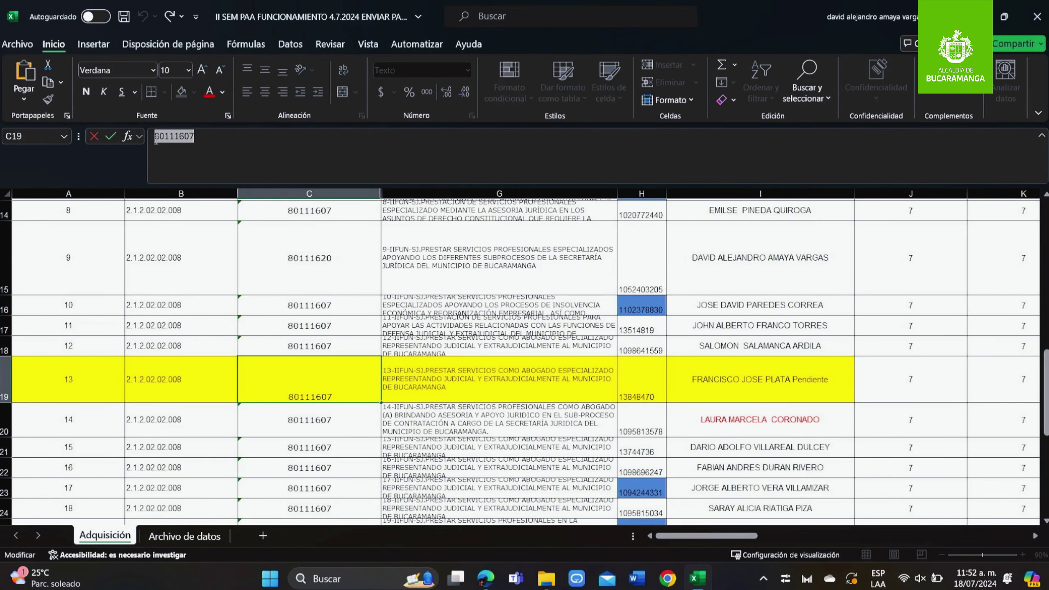
{"action": "key", "text": "alt+Tab"}
{"action": "key", "text": "ctrl+v"}
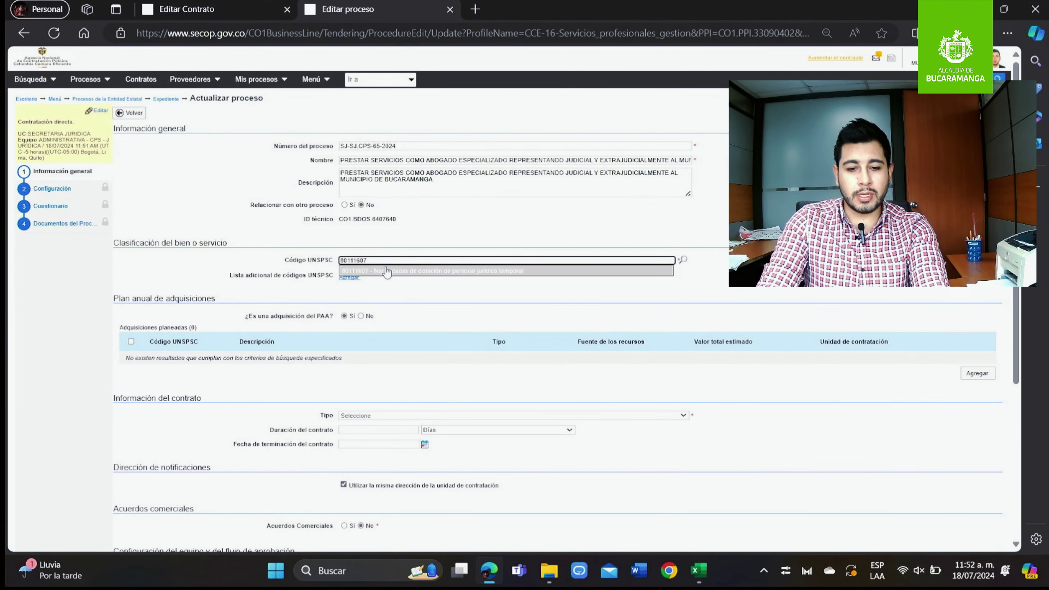
{"action": "left_click", "coordinate": [386, 271]}
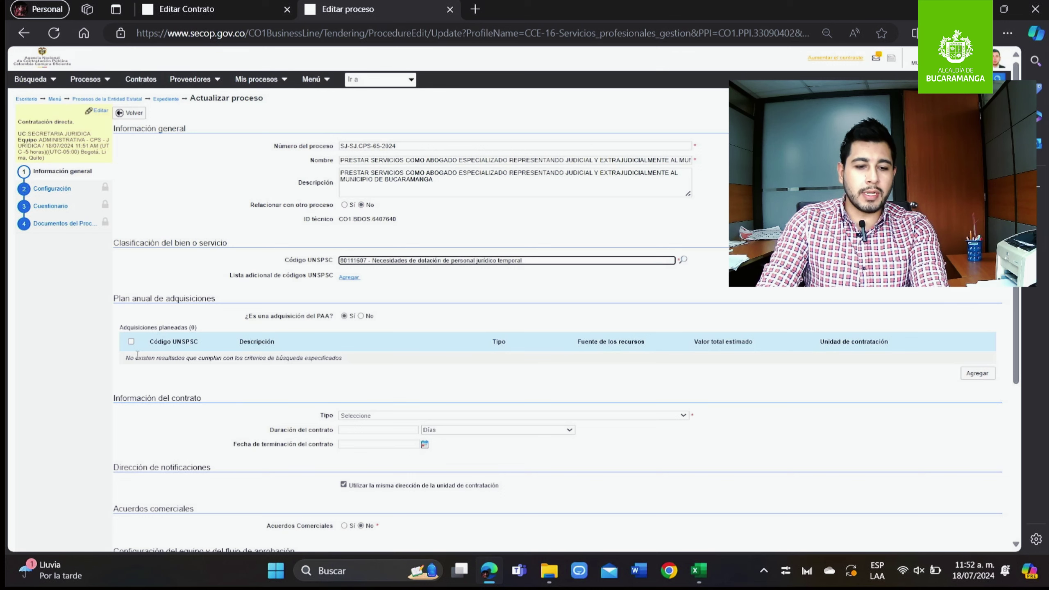
Step: Open the search for planned acquisitions to add to the annual acquisitions plan section
{"action": "left_click", "coordinate": [976, 376]}
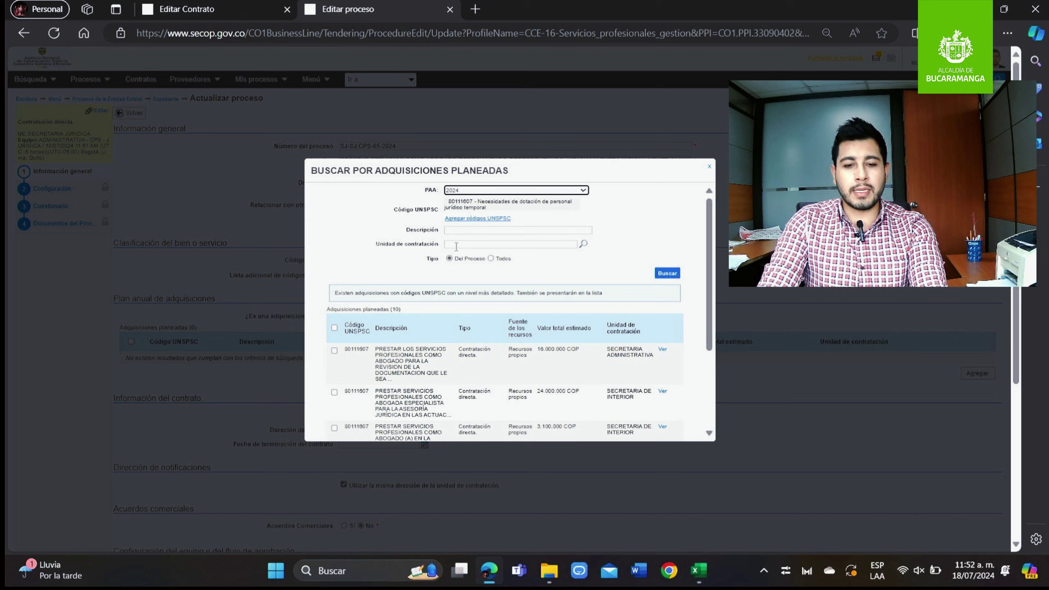
{"action": "scroll", "coordinate": [433, 327], "scroll_direction": "down", "scroll_amount": 3}
{"action": "scroll", "coordinate": [446, 290], "scroll_direction": "up", "scroll_amount": 3}
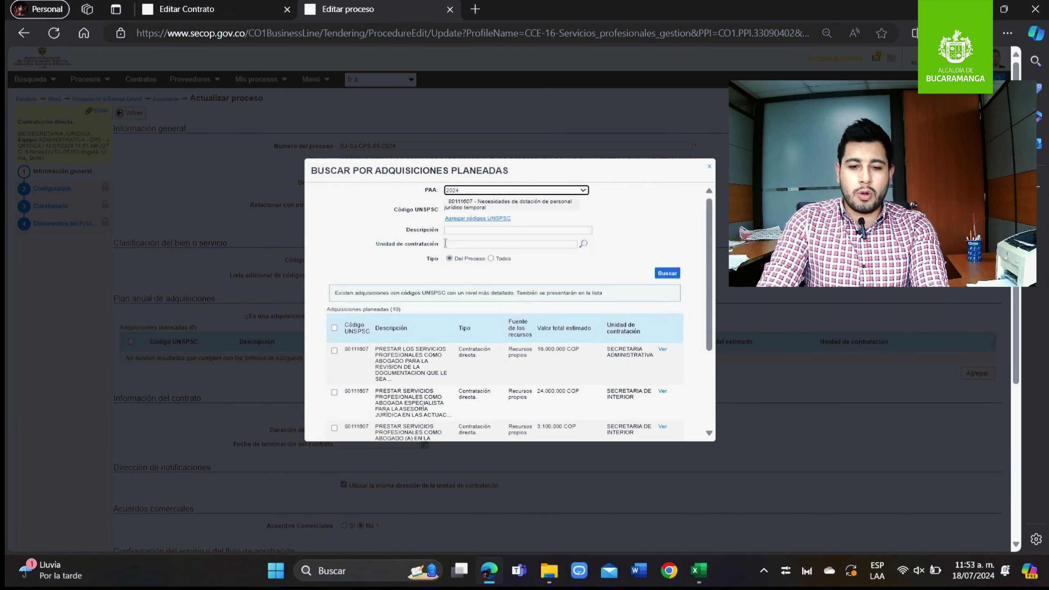
{"action": "left_click", "coordinate": [452, 230]}
{"action": "key", "text": "ctrl+v"}
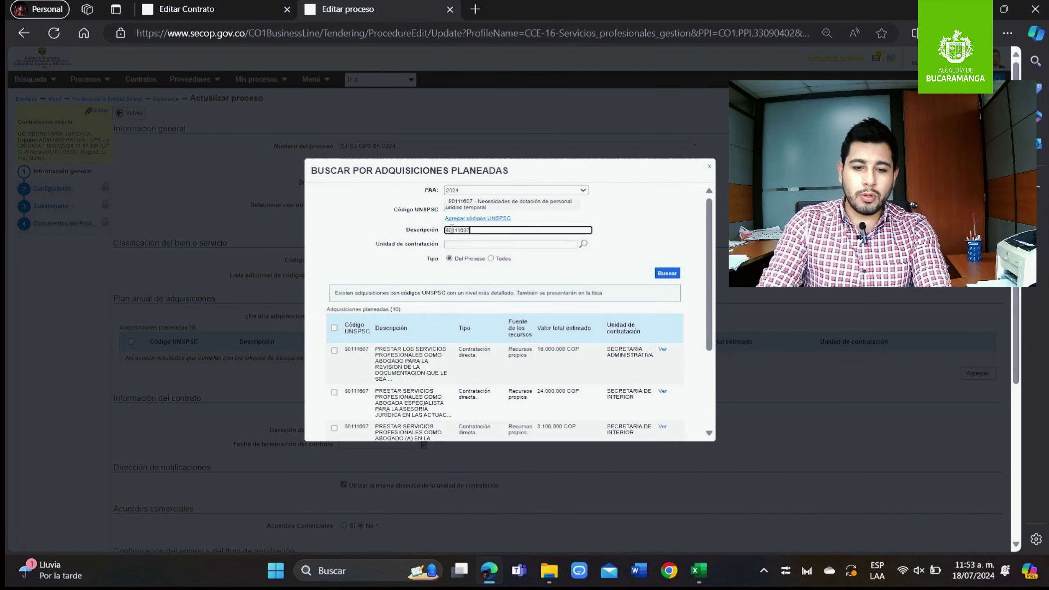
{"action": "double_click", "coordinate": [471, 231]}
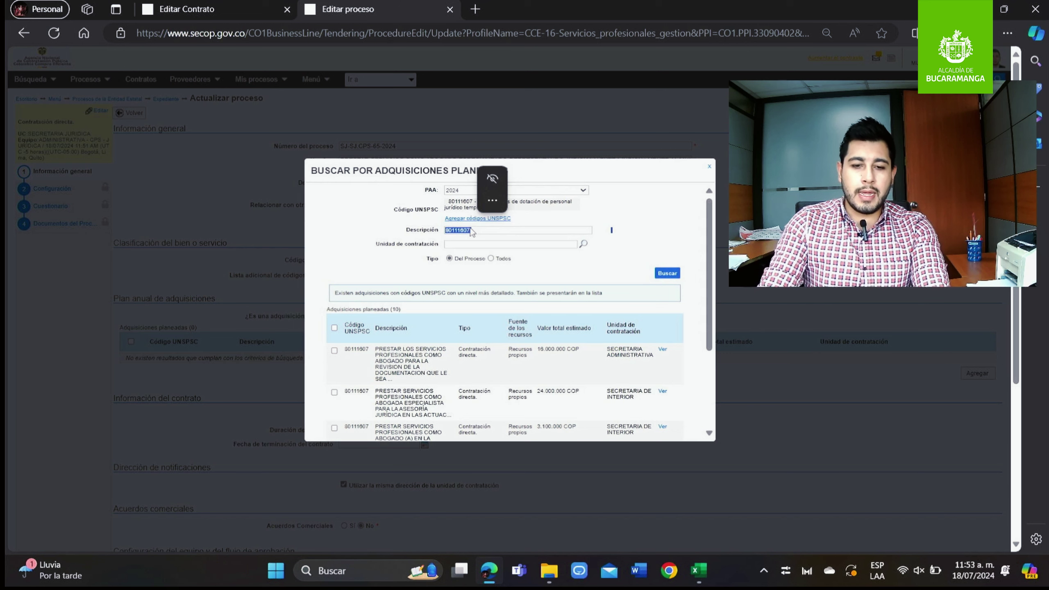
{"action": "key", "text": "BackSpace"}
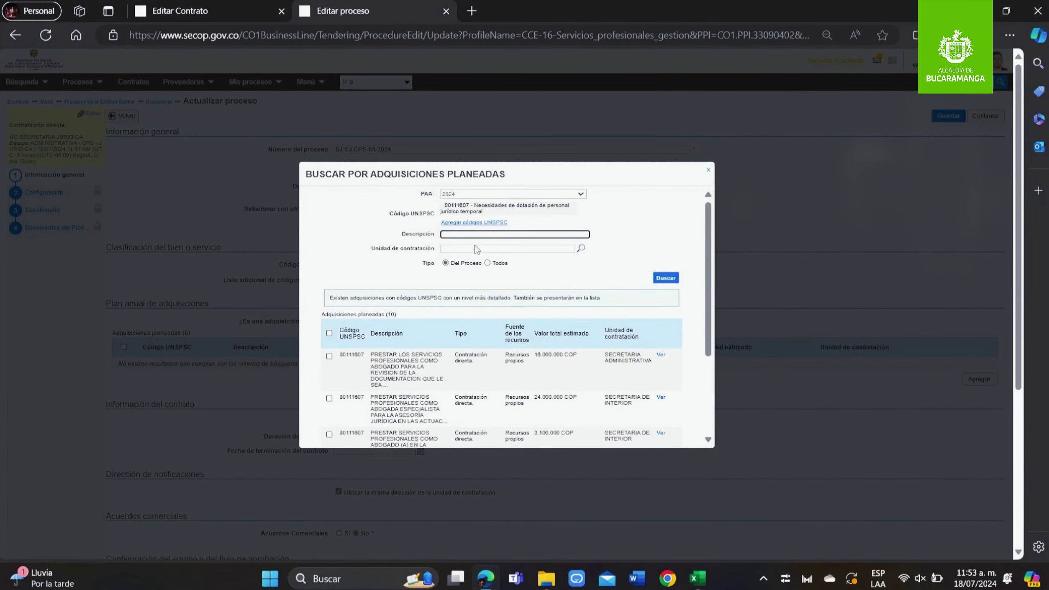
Step: Select the first planned acquisition, from SECRETARIA ADMINISTRATIVA for 16.000.000 COP, and confirm adding it to the process
{"action": "scroll", "coordinate": [518, 305], "scroll_direction": "down", "scroll_amount": 2}
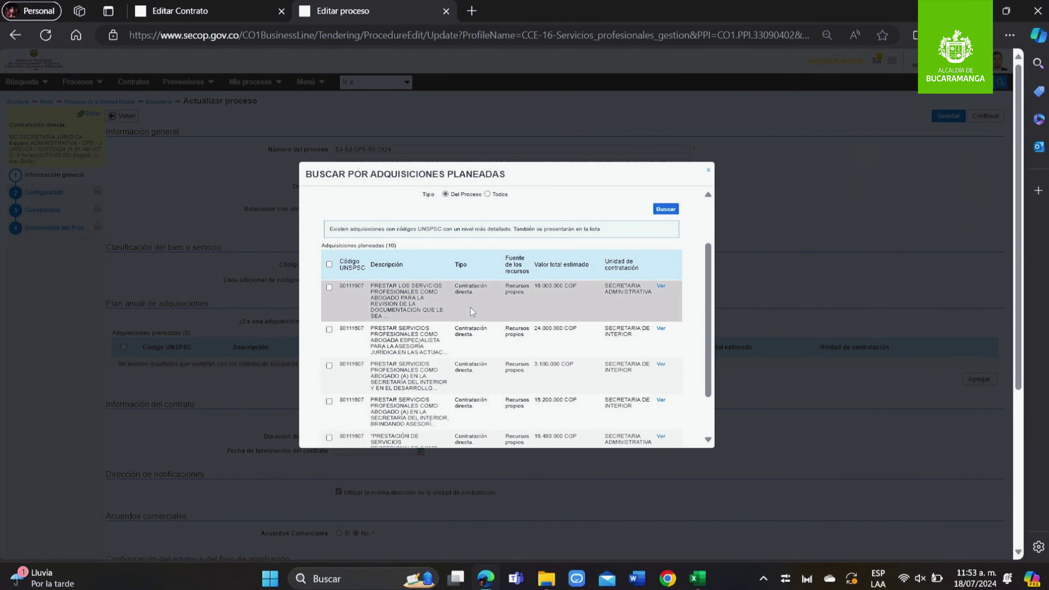
{"action": "left_click", "coordinate": [329, 288]}
{"action": "scroll", "coordinate": [330, 290], "scroll_direction": "up", "scroll_amount": 2}
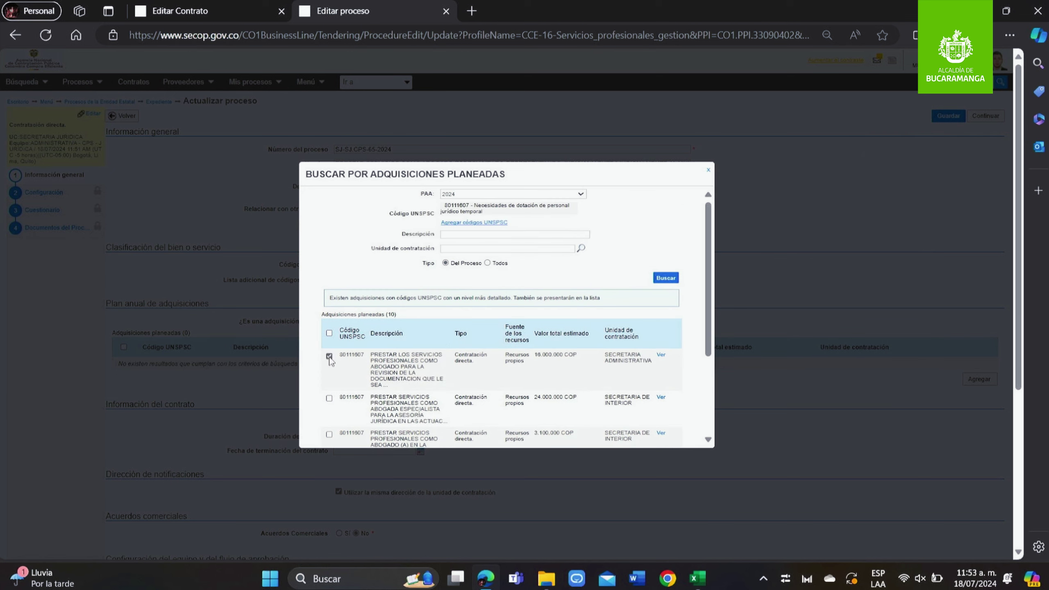
{"action": "scroll", "coordinate": [652, 372], "scroll_direction": "down", "scroll_amount": 4}
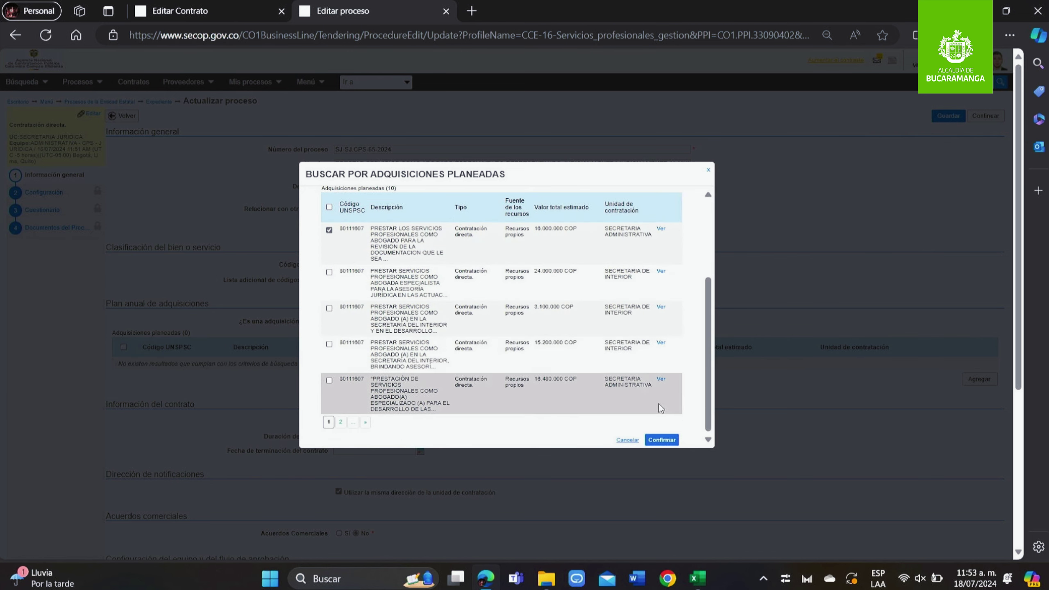
{"action": "left_click", "coordinate": [661, 439]}
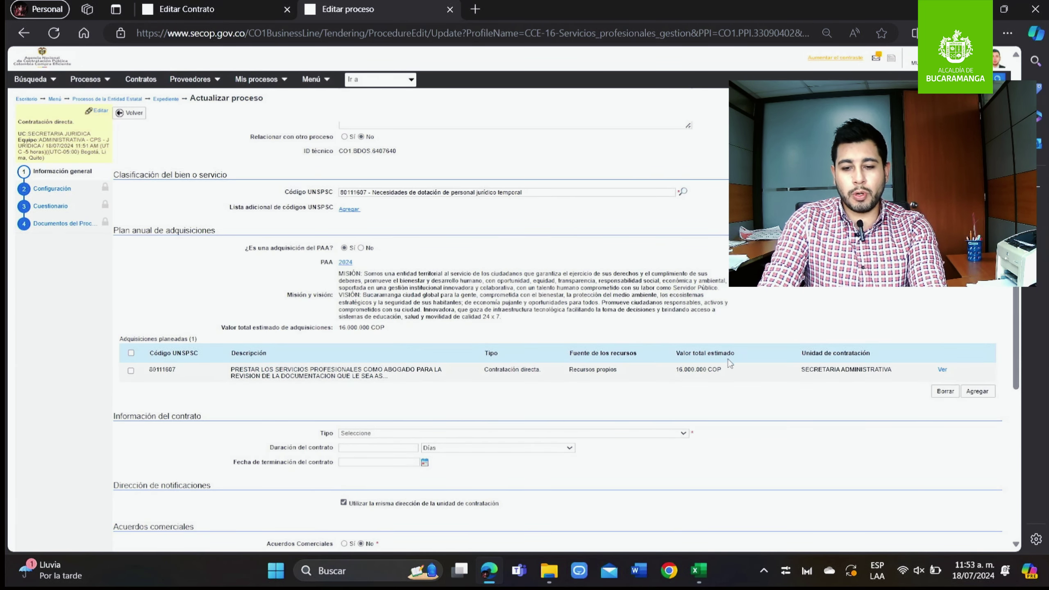
Step: Check the added acquisition's estimated total value and contracting unit, and briefly view its details
{"action": "left_click_drag", "start_coordinate": [678, 372], "coordinate": [725, 371]}
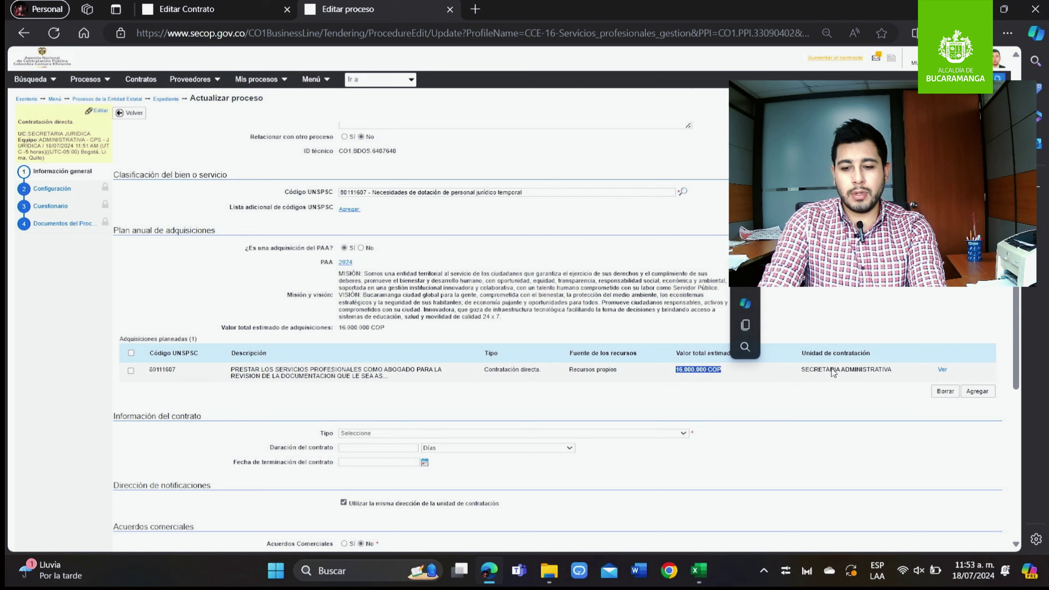
{"action": "triple_click", "coordinate": [844, 372]}
{"action": "left_click", "coordinate": [802, 388]}
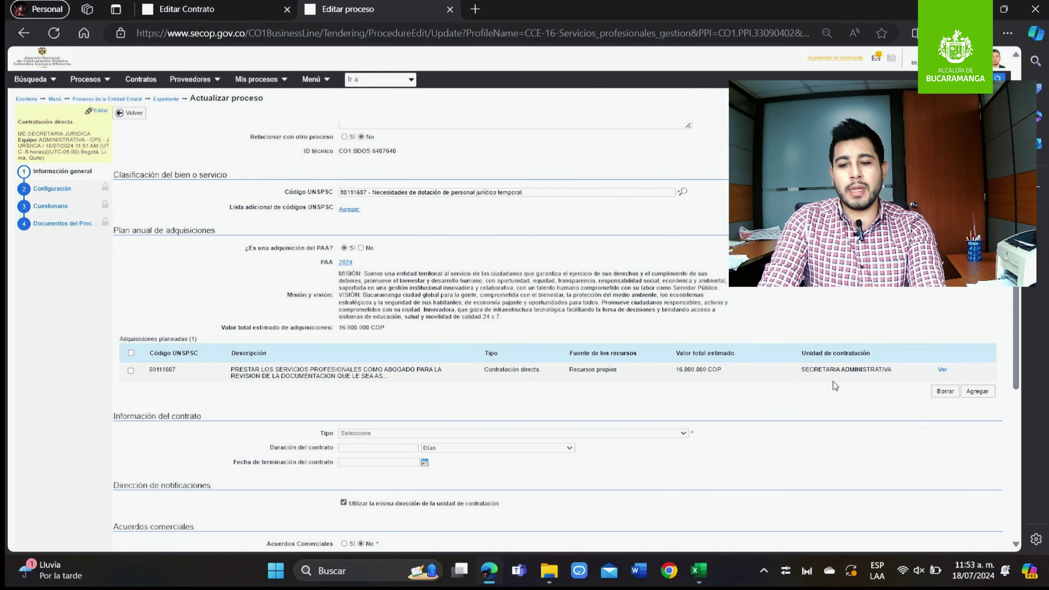
{"action": "left_click", "coordinate": [945, 374]}
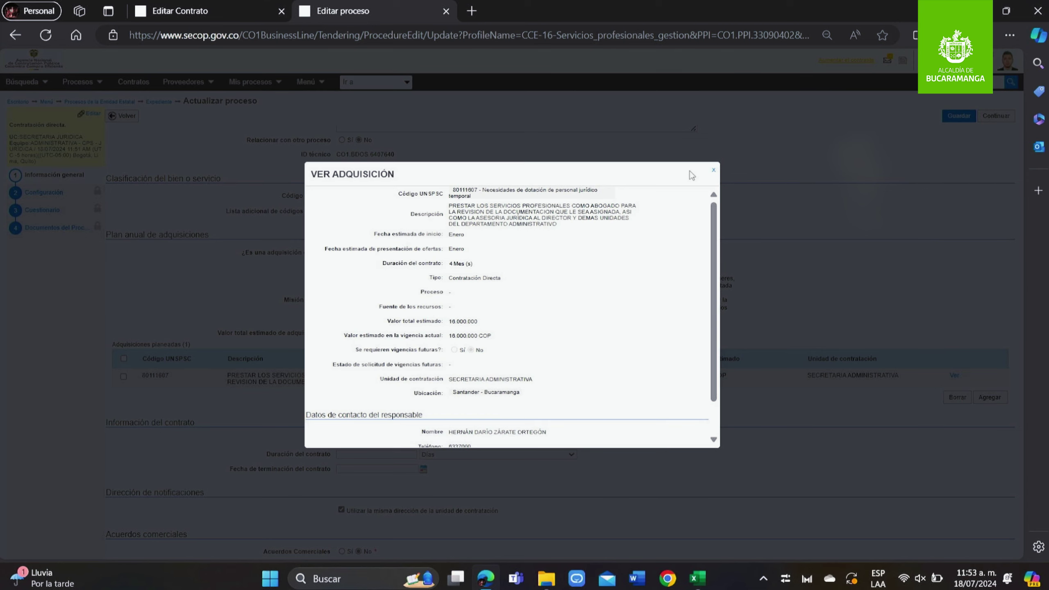
{"action": "left_click", "coordinate": [714, 170]}
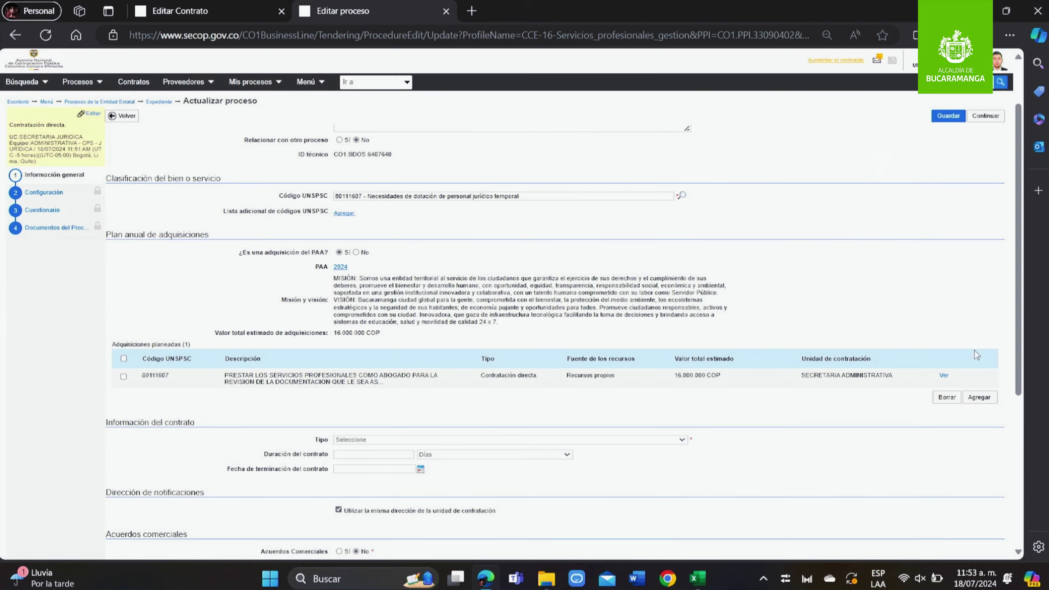
Step: Examine the estimated start date, contract duration and estimated values in the acquisition's details, and close them
{"action": "left_click", "coordinate": [943, 375]}
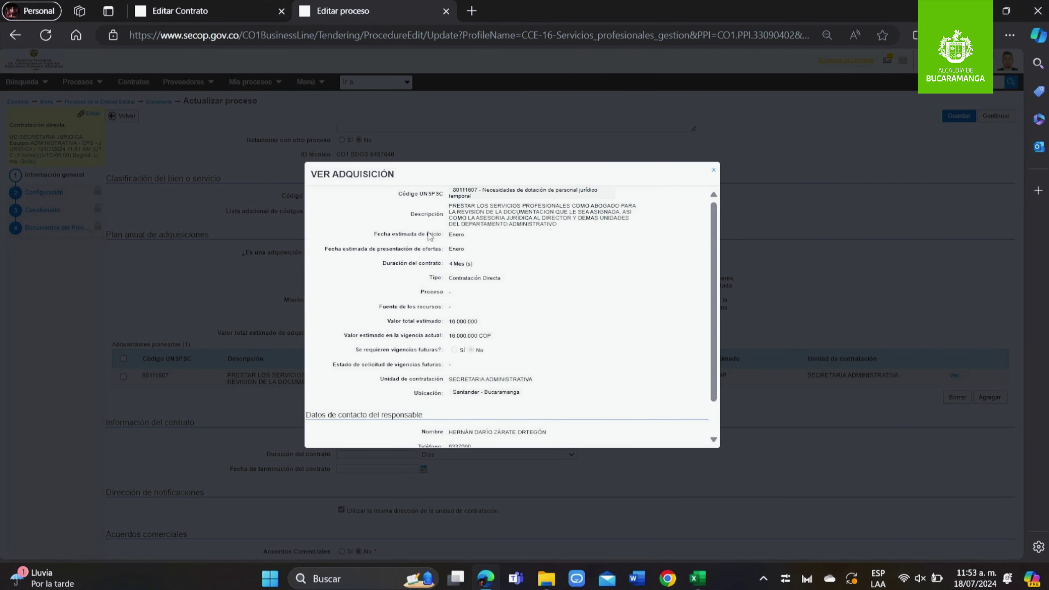
{"action": "mouse_move", "coordinate": [319, 171]}
{"action": "left_mouse_down"}
{"action": "mouse_move", "coordinate": [367, 174]}
{"action": "mouse_move", "coordinate": [311, 174]}
{"action": "left_mouse_up"}
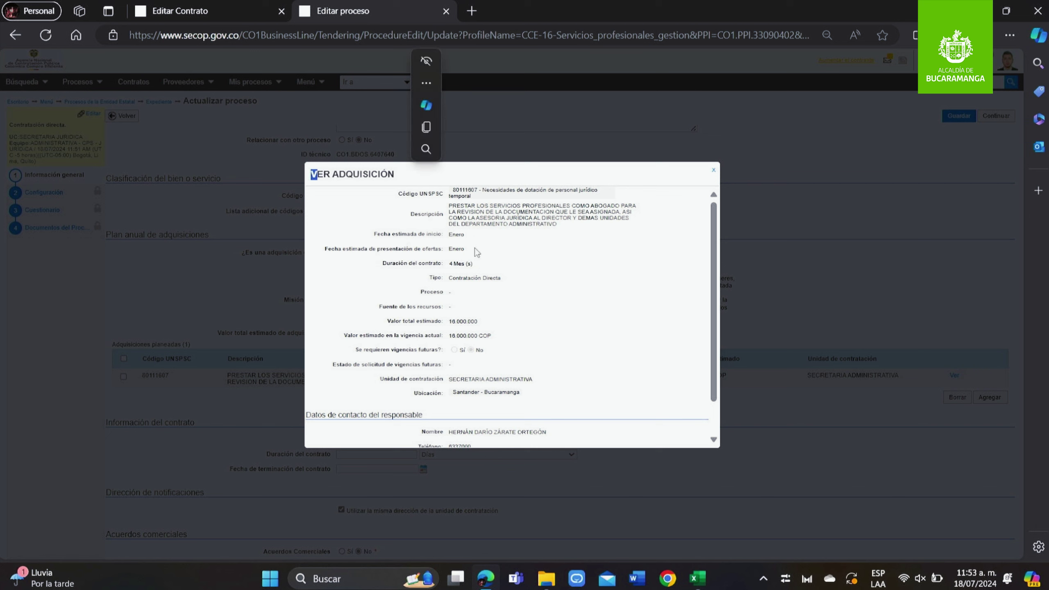
{"action": "scroll", "coordinate": [556, 252], "scroll_direction": "down", "scroll_amount": 1}
{"action": "scroll", "coordinate": [555, 253], "scroll_direction": "up", "scroll_amount": 1}
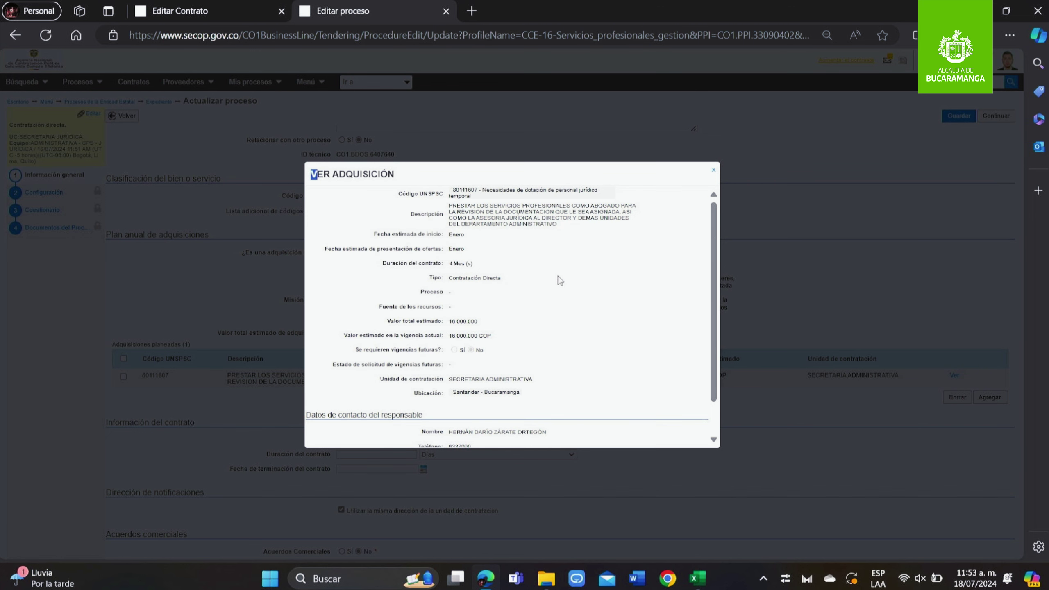
{"action": "left_click_drag", "start_coordinate": [377, 239], "coordinate": [450, 240]}
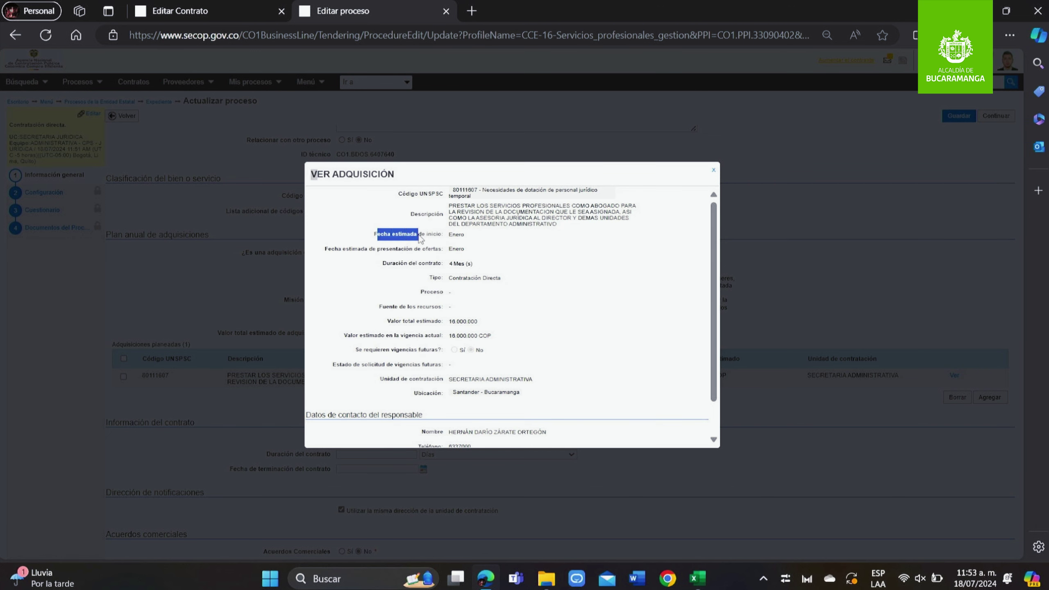
{"action": "left_click", "coordinate": [450, 239]}
{"action": "left_click_drag", "start_coordinate": [342, 257], "coordinate": [443, 264]}
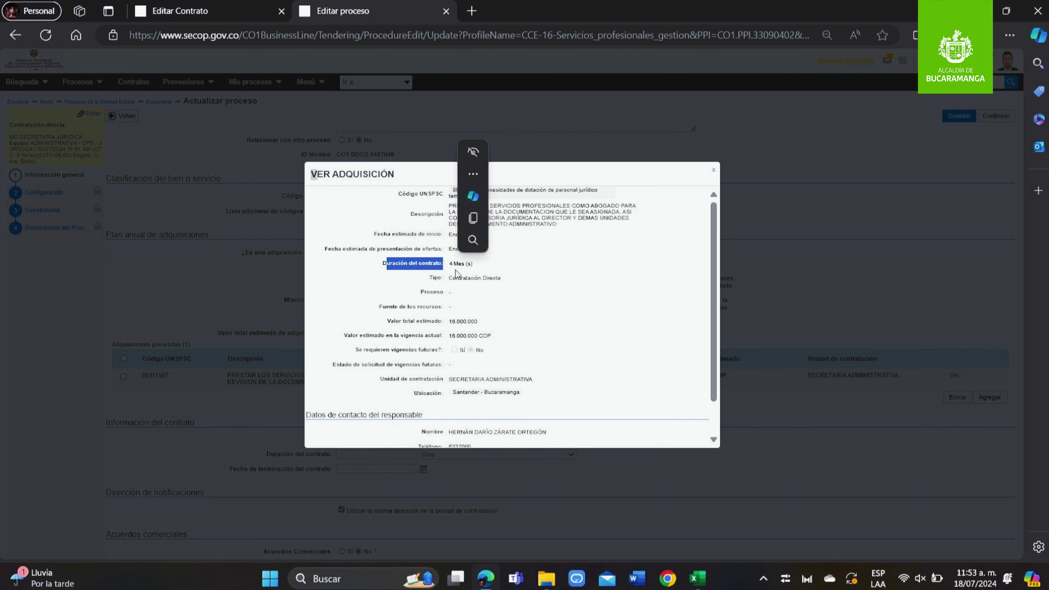
{"action": "left_click_drag", "start_coordinate": [392, 322], "coordinate": [448, 317]}
{"action": "left_click_drag", "start_coordinate": [355, 330], "coordinate": [445, 331]}
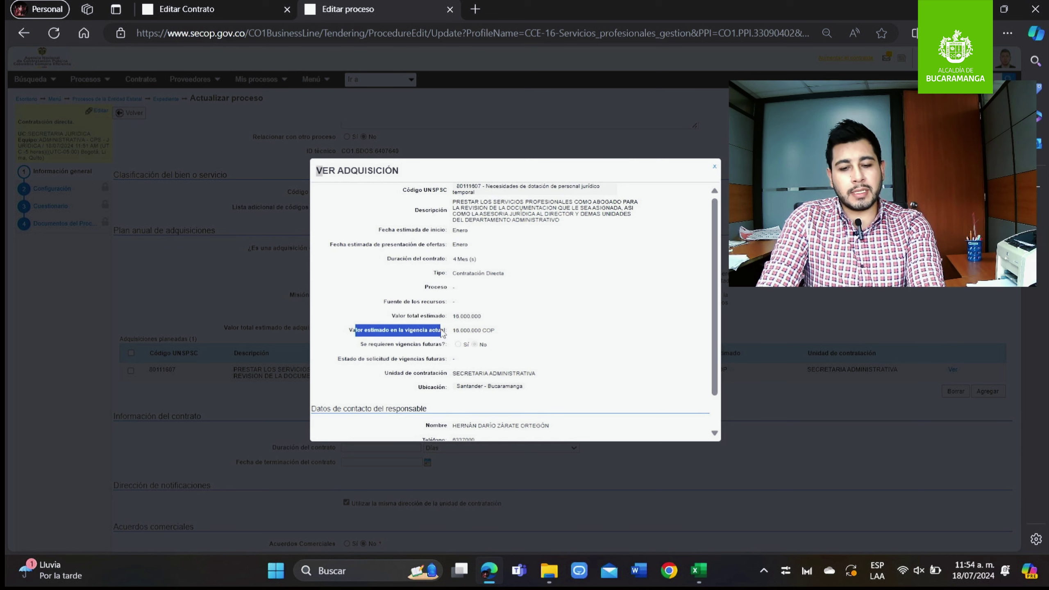
{"action": "left_click", "coordinate": [550, 297]}
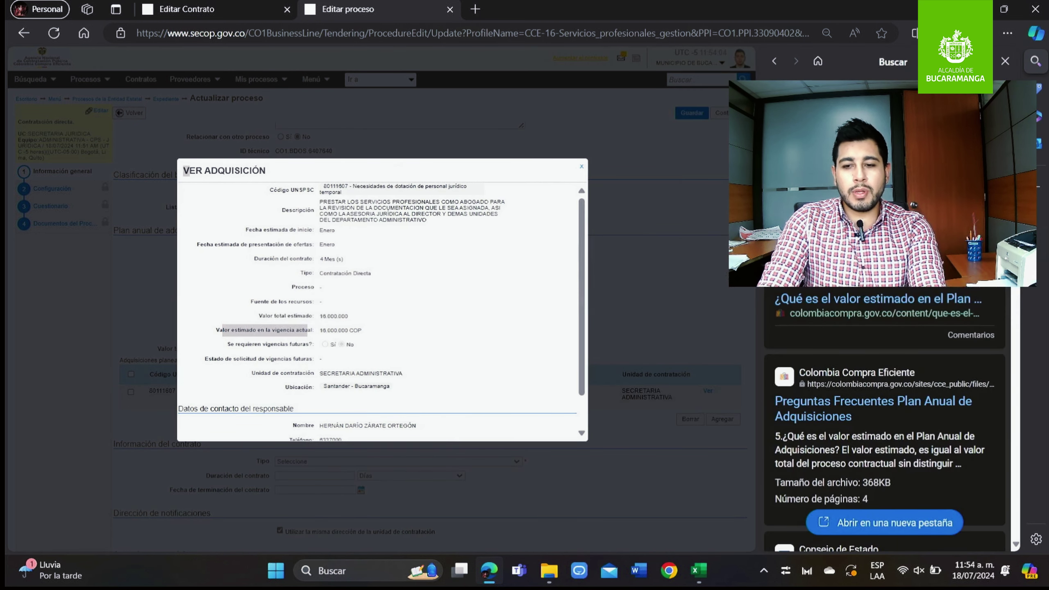
{"action": "left_click", "coordinate": [1005, 61]}
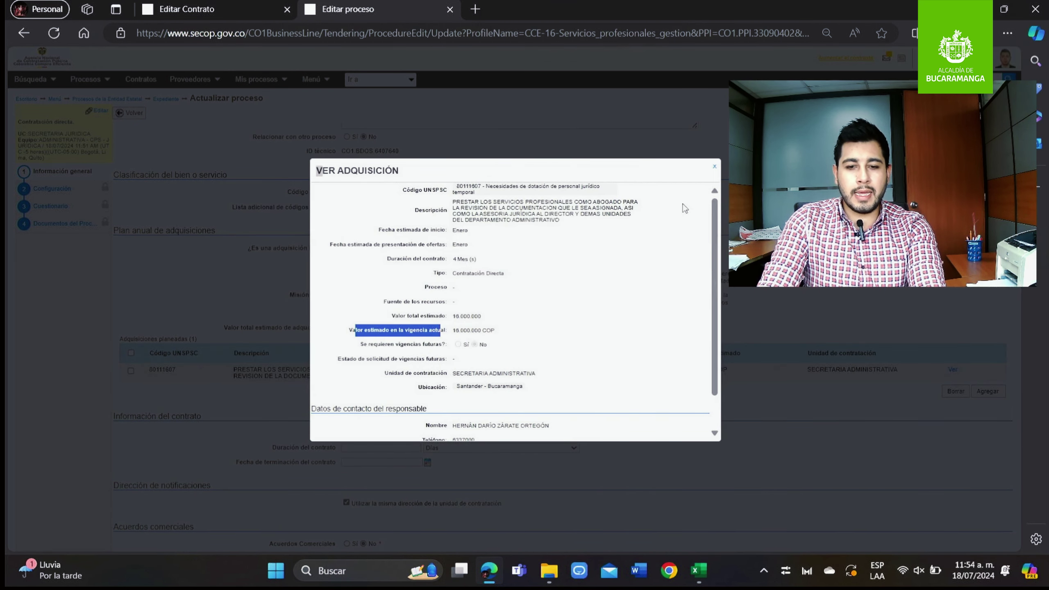
{"action": "left_click", "coordinate": [716, 168]}
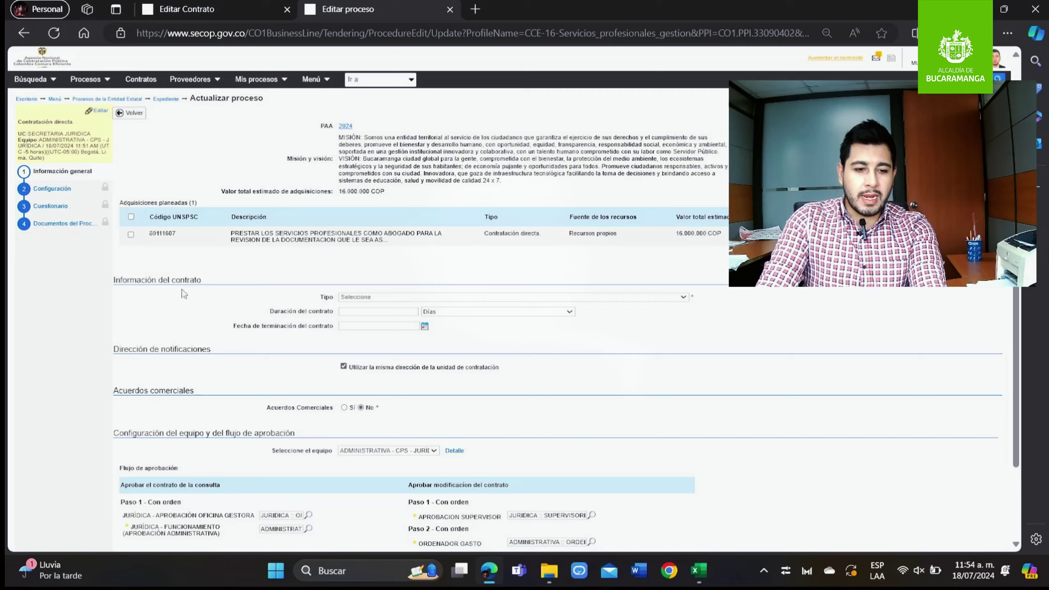
Step: Set the contract type to Prestación de servicios and justify the contracting modality as Servicios profesionales y apoyo a la gestión
{"action": "left_click", "coordinate": [395, 296]}
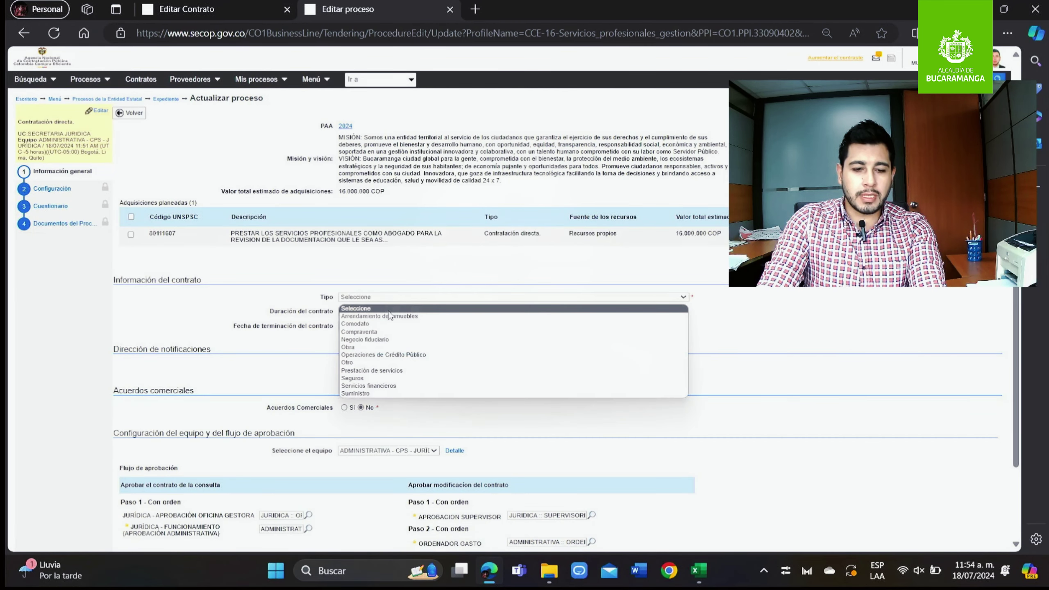
{"action": "left_click", "coordinate": [384, 297]}
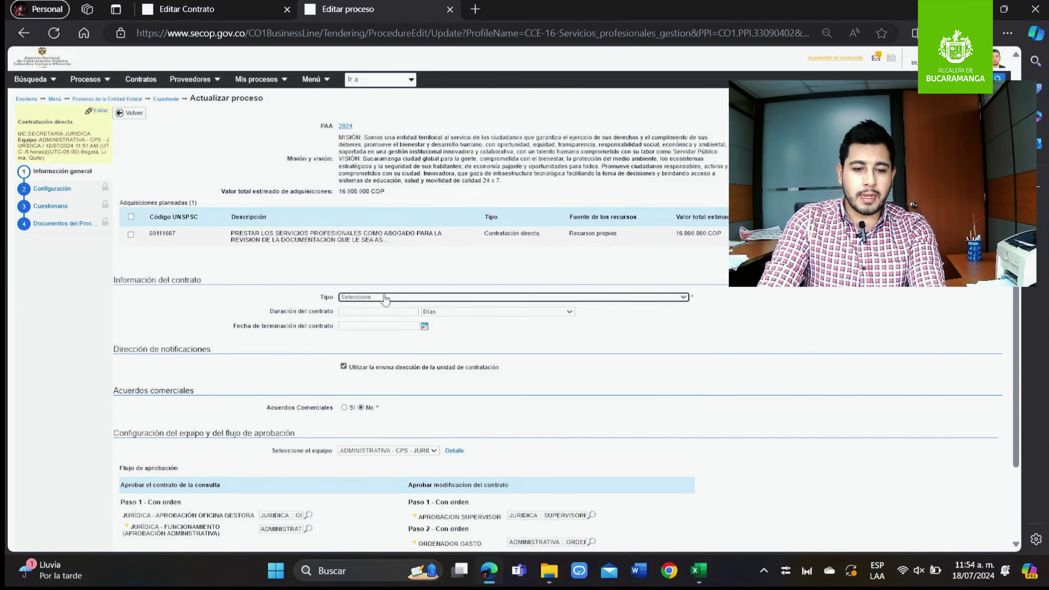
{"action": "left_click", "coordinate": [385, 297]}
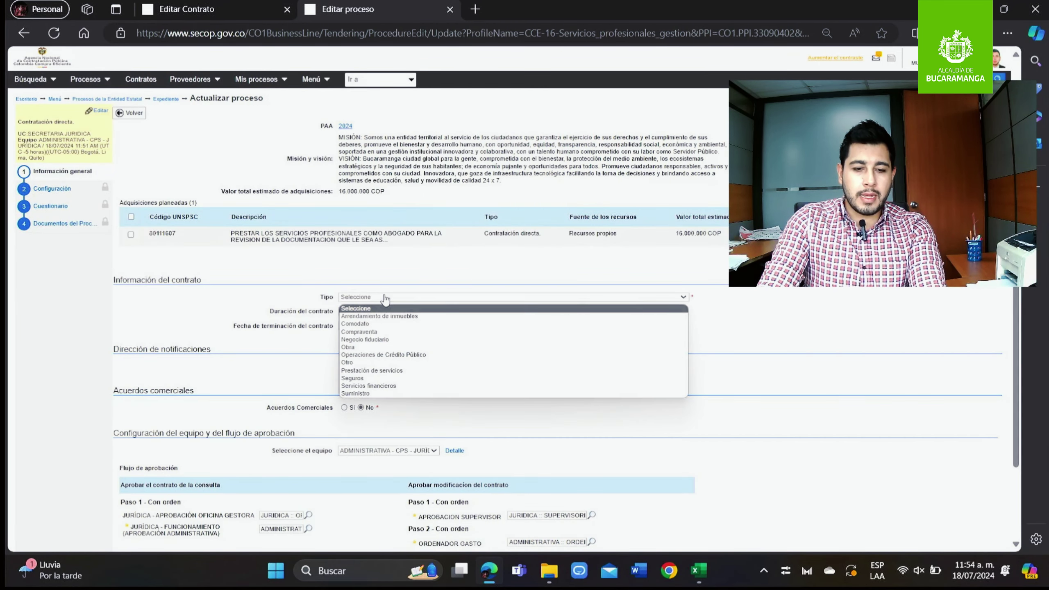
{"action": "left_click", "coordinate": [397, 372]}
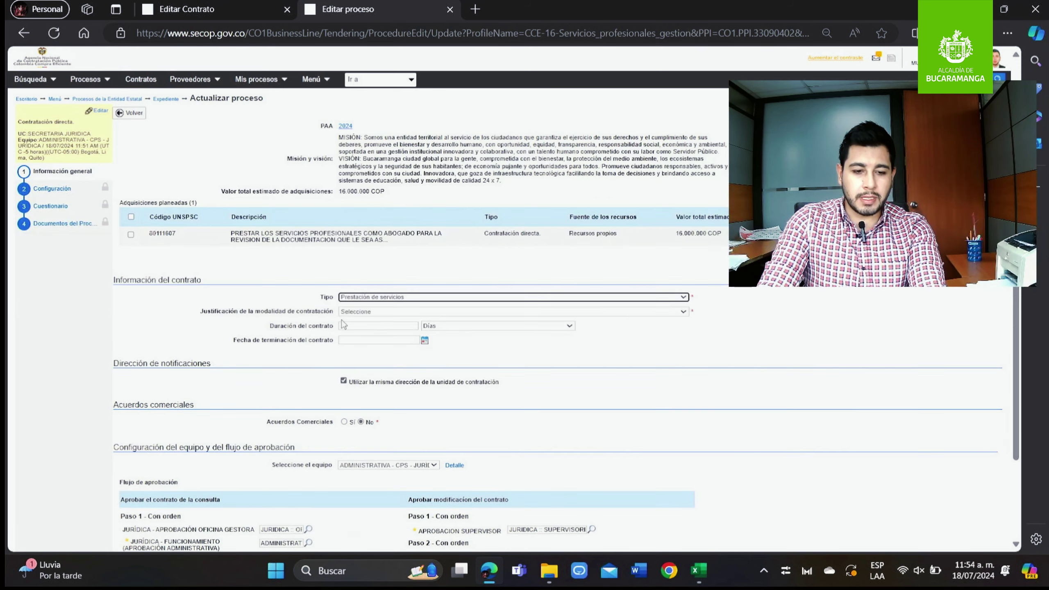
{"action": "left_click", "coordinate": [363, 313]}
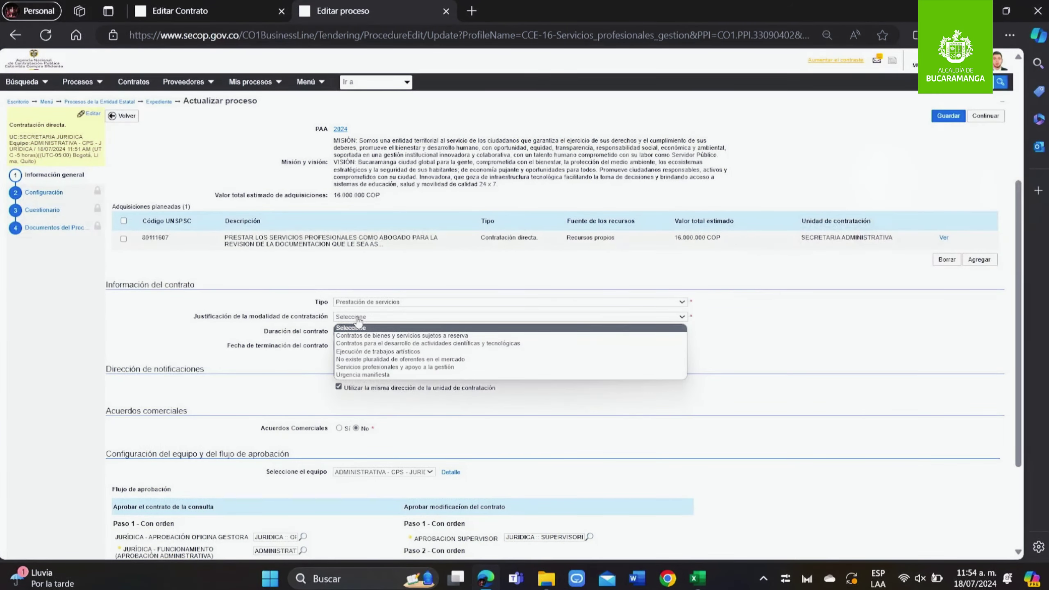
{"action": "left_click", "coordinate": [410, 367]}
Step: Set the contract duration to 4 Meses and continue to the process configuration
{"action": "left_click", "coordinate": [395, 332]}
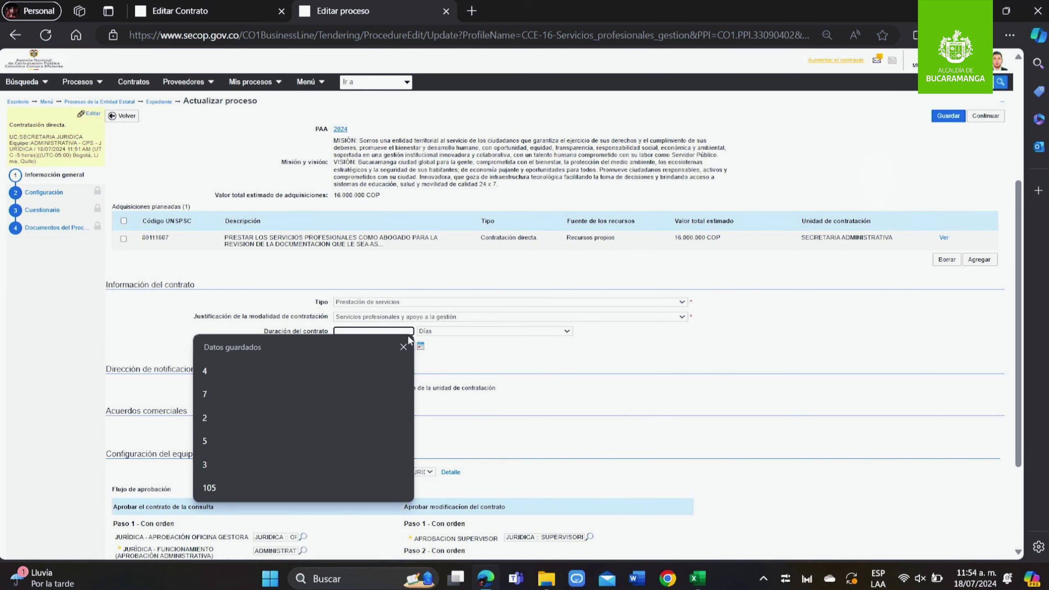
{"action": "left_click", "coordinate": [404, 349]}
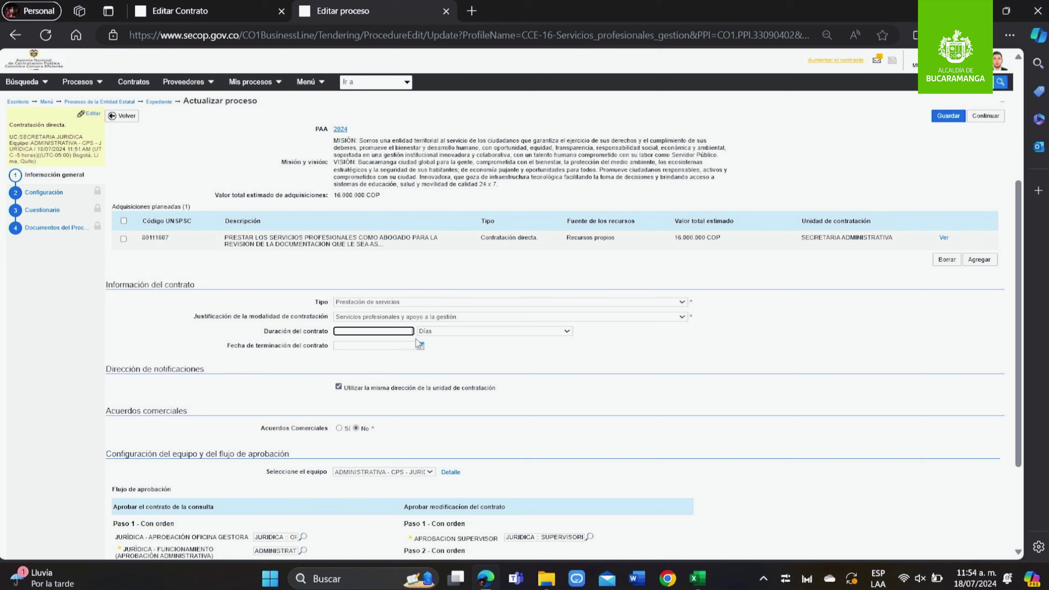
{"action": "left_click", "coordinate": [456, 334]}
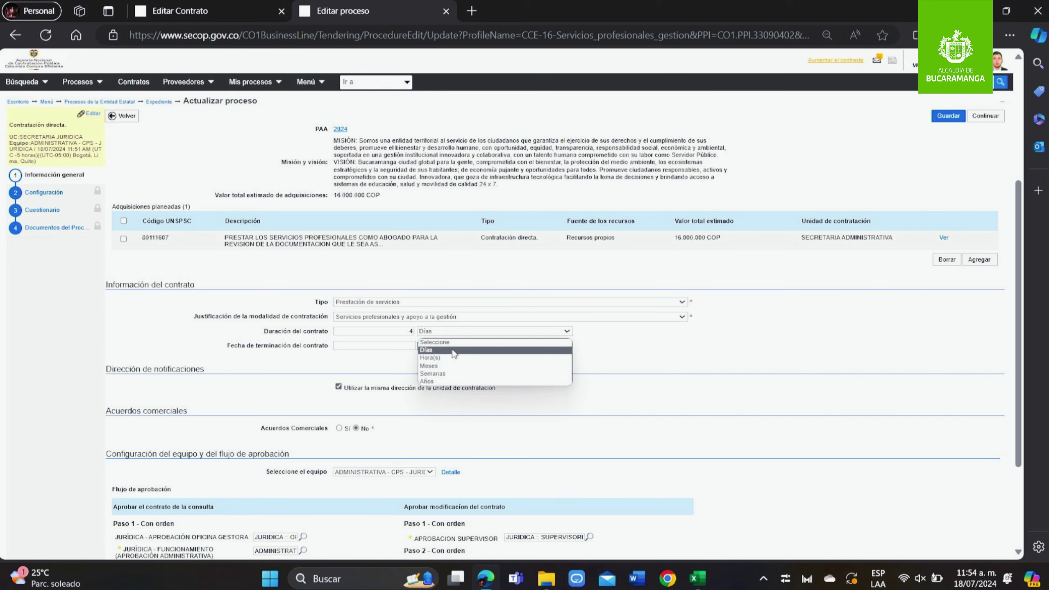
{"action": "left_click", "coordinate": [454, 365]}
{"action": "scroll", "coordinate": [466, 355], "scroll_direction": "down", "scroll_amount": 3}
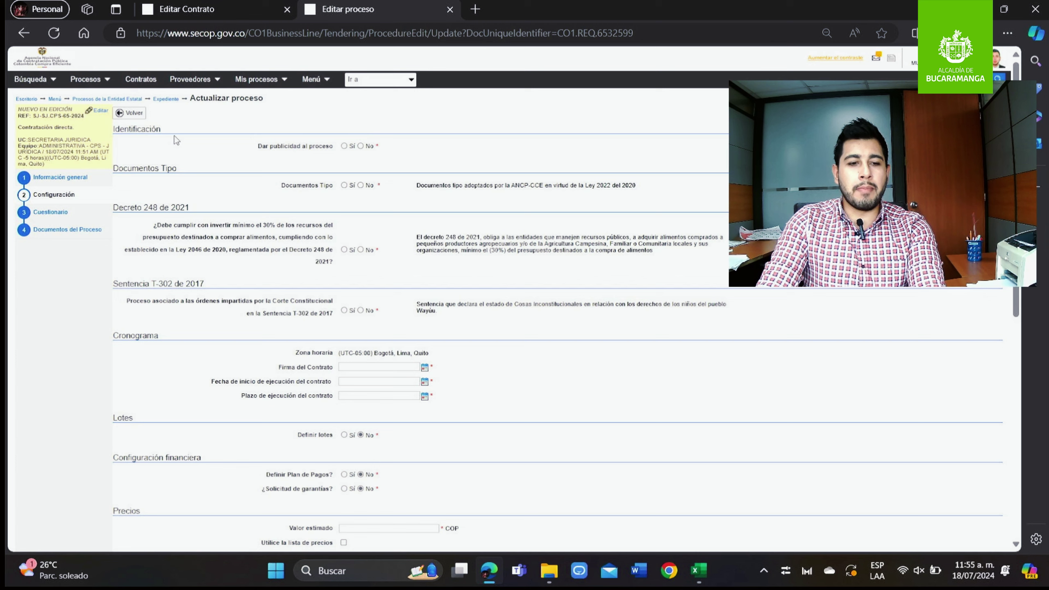
Step: Answer Sí to giving the process publicity, and No to Documentos Tipo and to the Sentencia T-302 de 2017 association
{"action": "left_click_drag", "start_coordinate": [258, 146], "coordinate": [318, 147]}
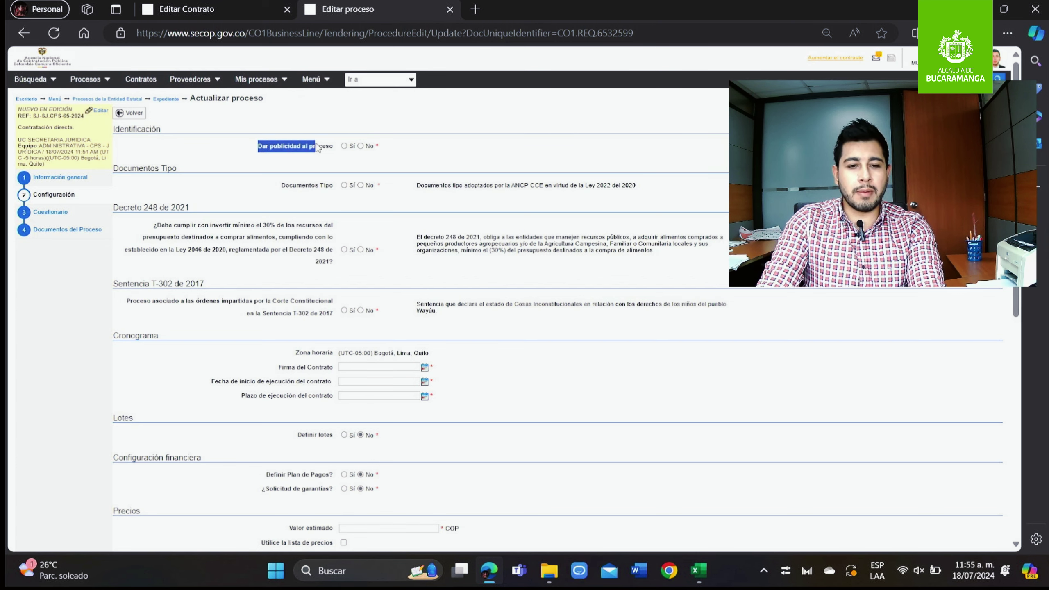
{"action": "left_click", "coordinate": [343, 146]}
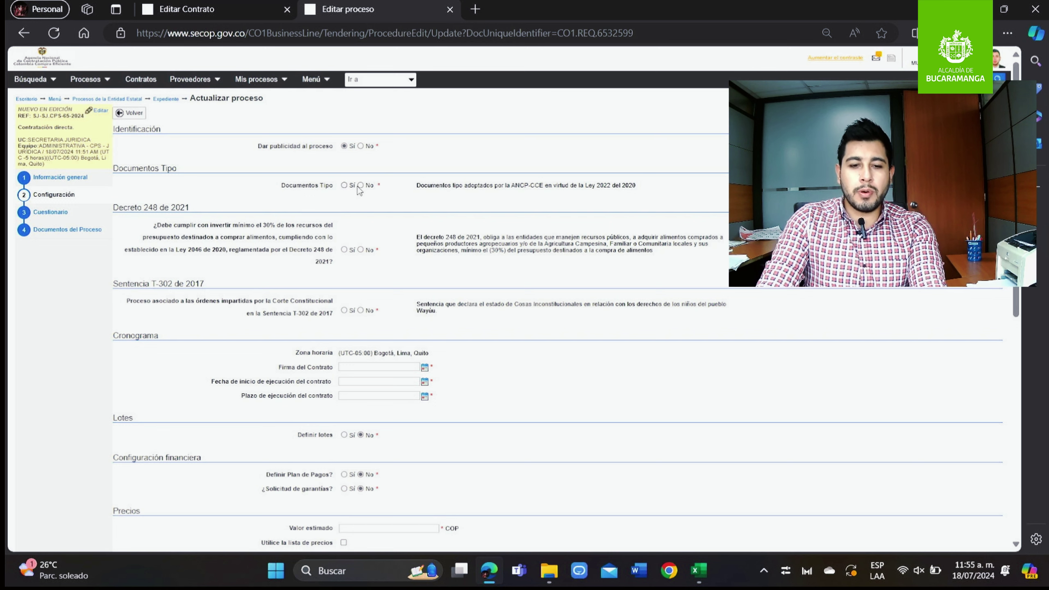
{"action": "scroll", "coordinate": [428, 186], "scroll_direction": "down", "scroll_amount": 3}
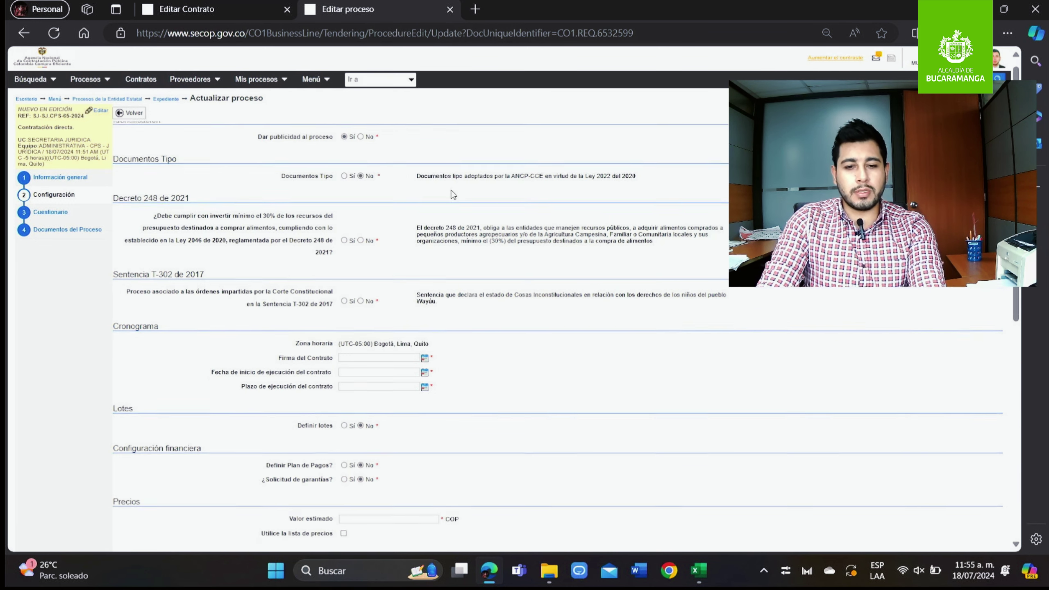
{"action": "scroll", "coordinate": [504, 186], "scroll_direction": "up", "scroll_amount": 3}
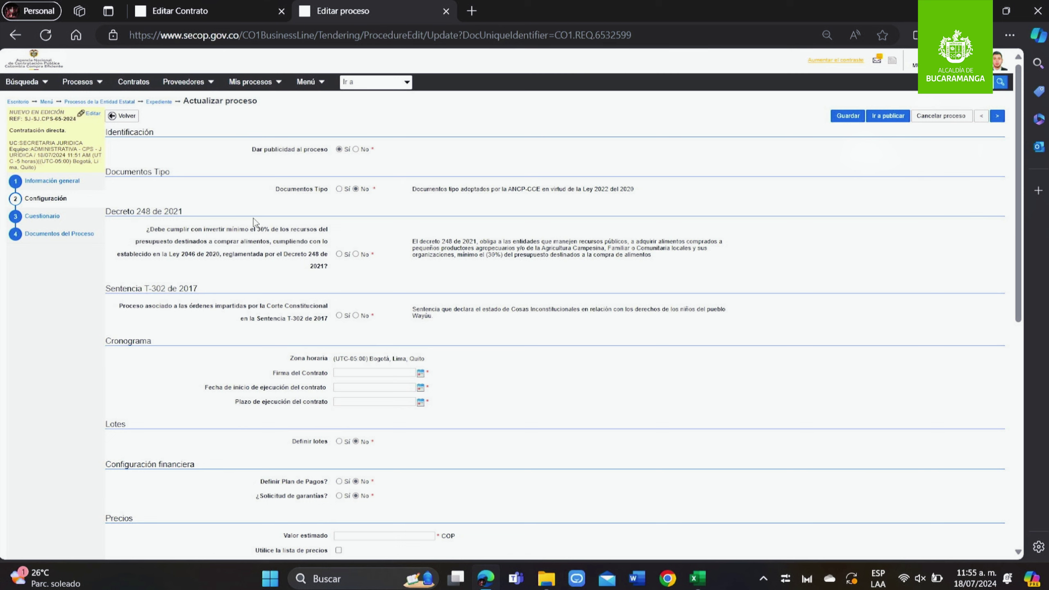
{"action": "scroll", "coordinate": [356, 261], "scroll_direction": "down", "scroll_amount": 2}
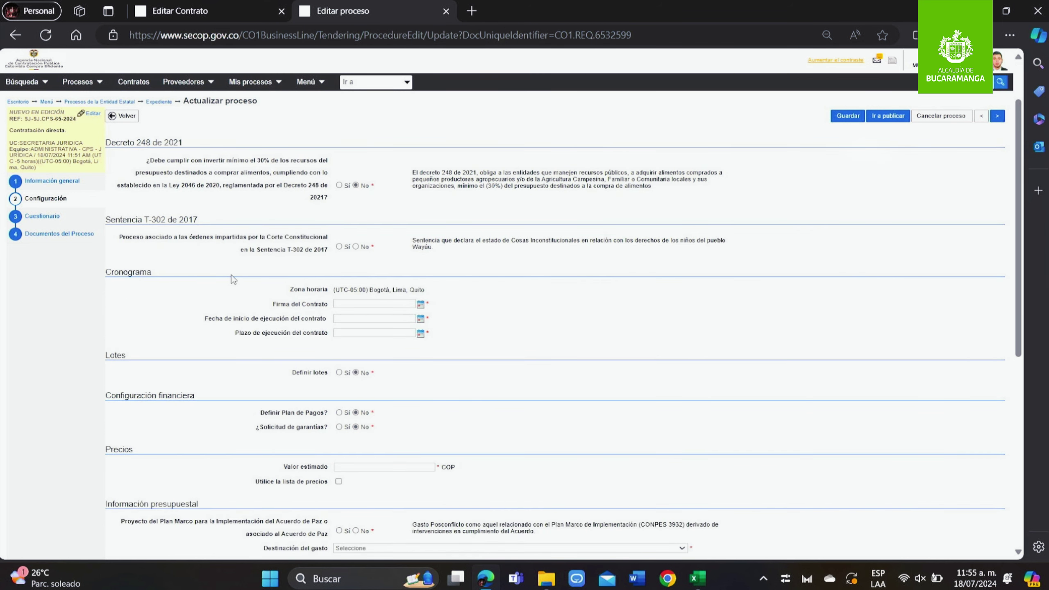
{"action": "left_click", "coordinate": [356, 247]}
{"action": "scroll", "coordinate": [434, 229], "scroll_direction": "down", "scroll_amount": 2}
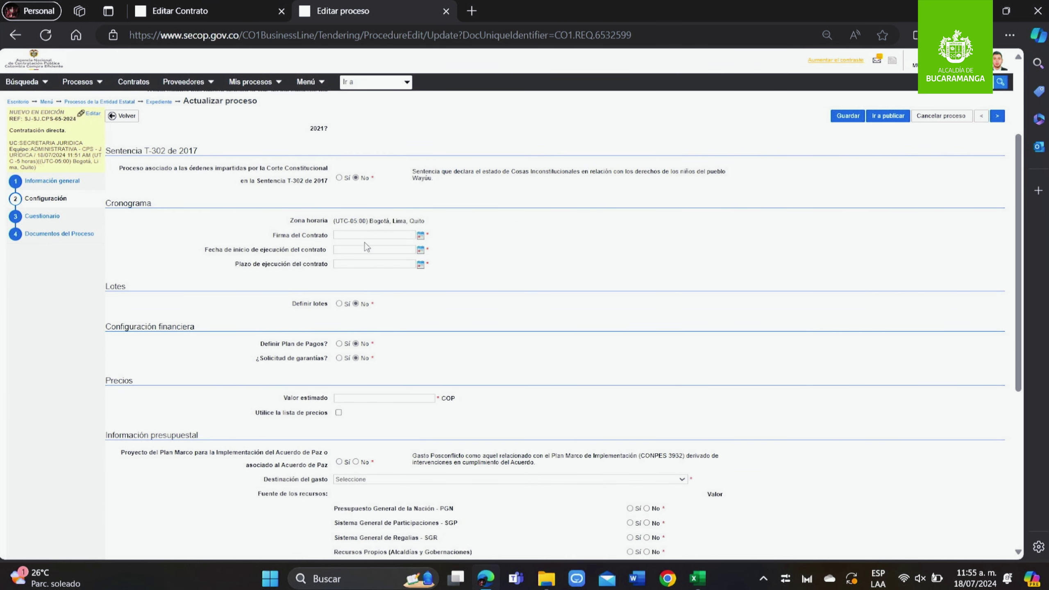
Step: Set the contract signing date to 18/07/2024 12:00 and the execution start date to 19/07/2024 12:00
{"action": "left_click", "coordinate": [384, 234]}
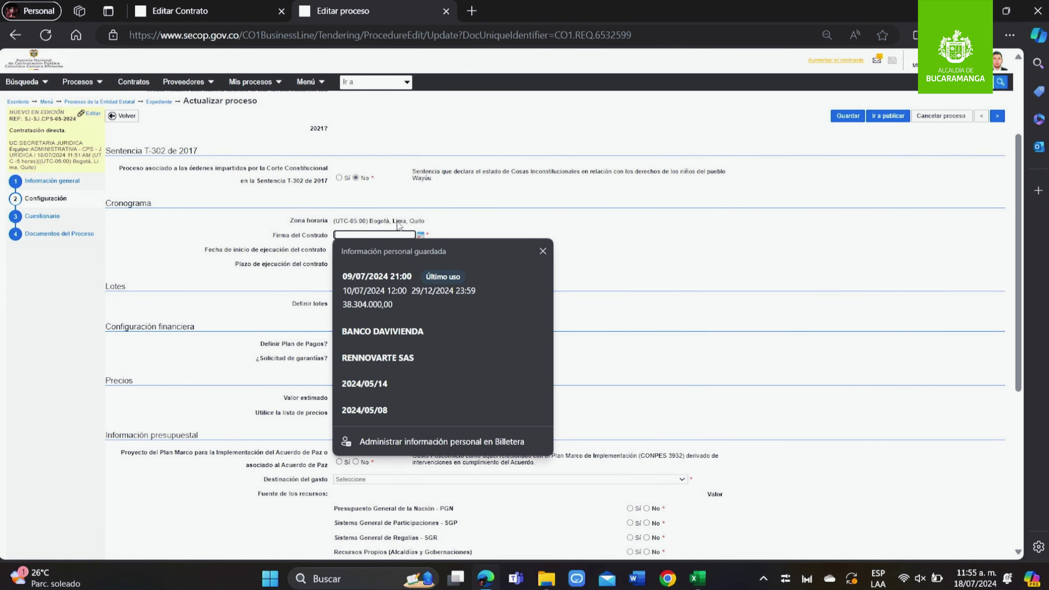
{"action": "left_click", "coordinate": [542, 253]}
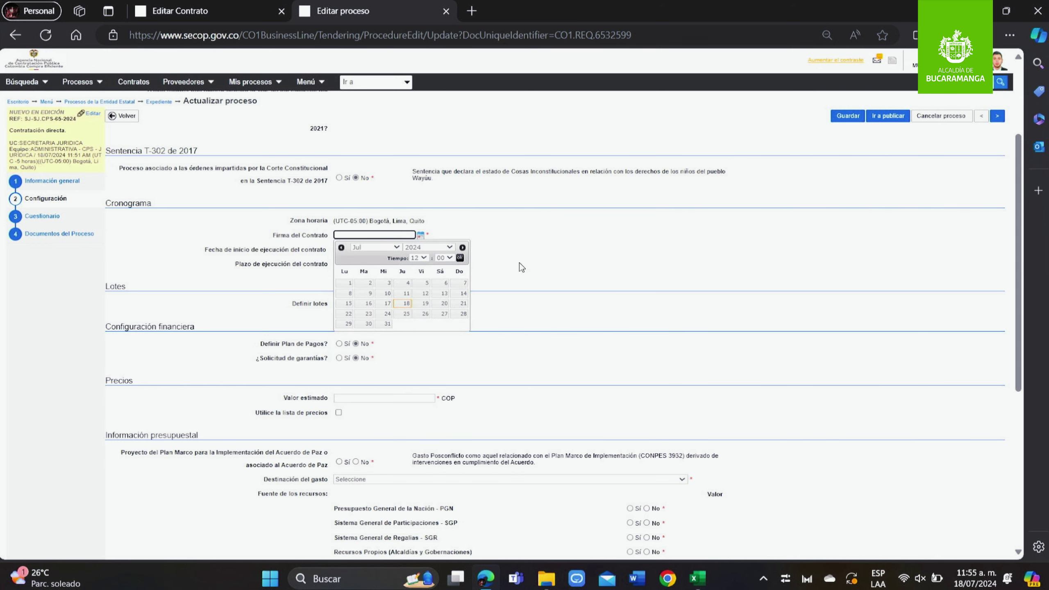
{"action": "left_click", "coordinate": [407, 305]}
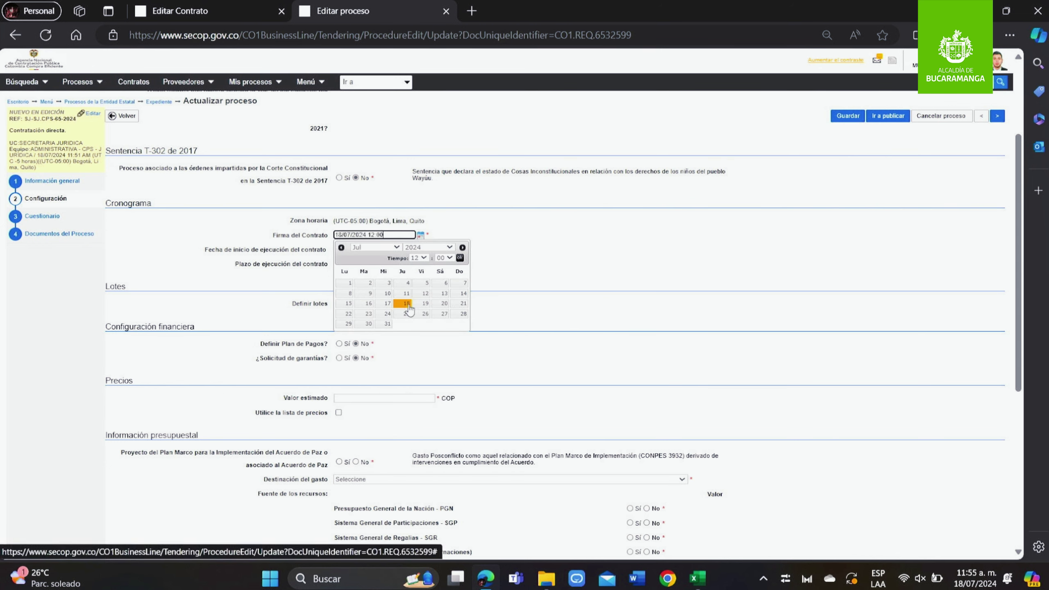
{"action": "left_click", "coordinate": [500, 258]}
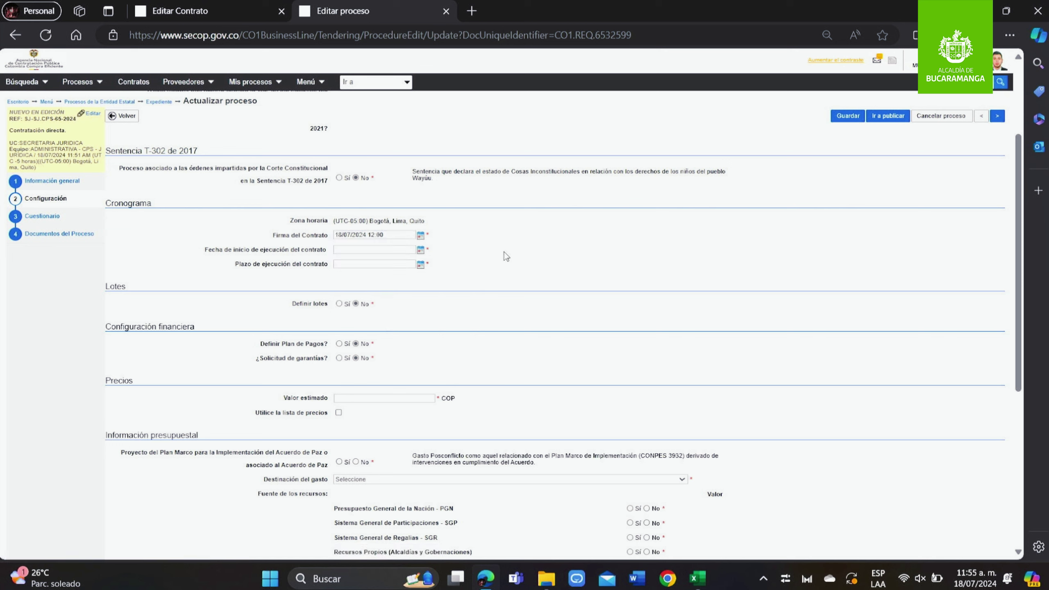
{"action": "left_click", "coordinate": [386, 250]}
{"action": "left_click", "coordinate": [540, 266]}
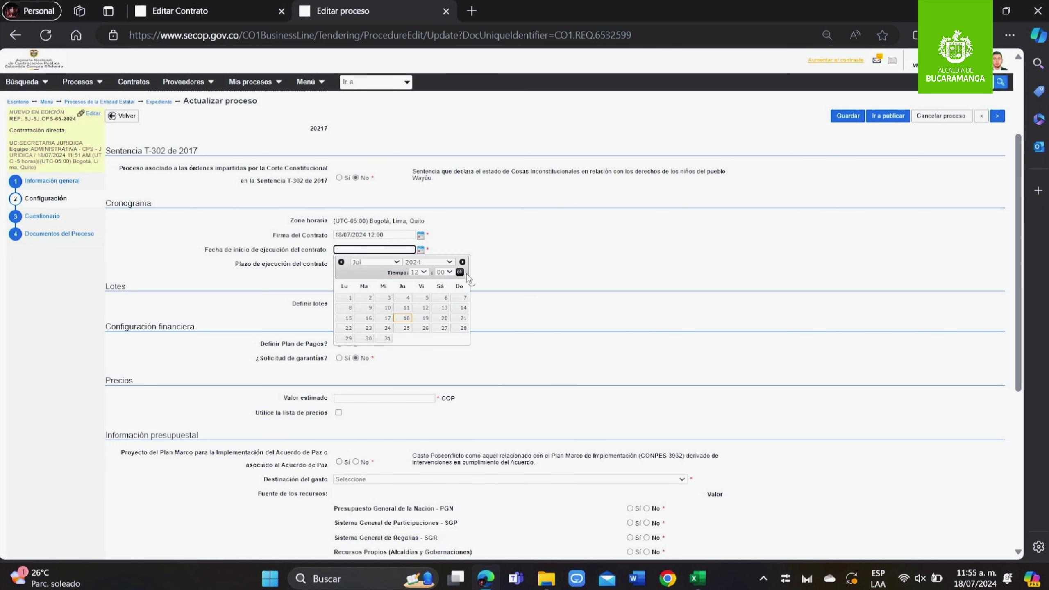
{"action": "left_click", "coordinate": [426, 319]}
{"action": "left_click", "coordinate": [549, 239]}
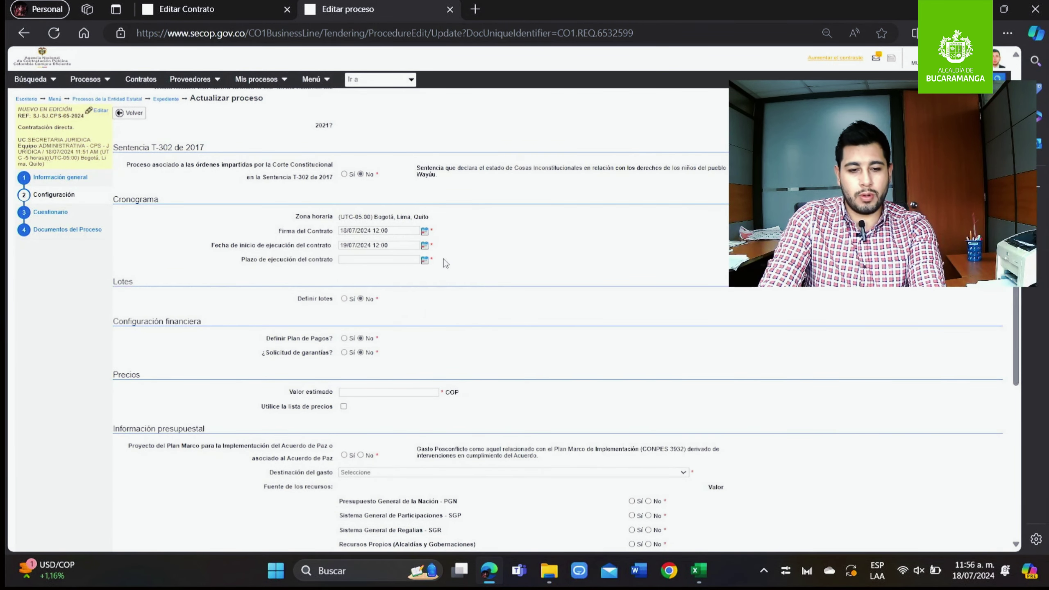
Step: Set the contract execution deadline to 18/11/2024 23:59 in the schedule
{"action": "left_click", "coordinate": [403, 259]}
{"action": "left_click", "coordinate": [545, 275]}
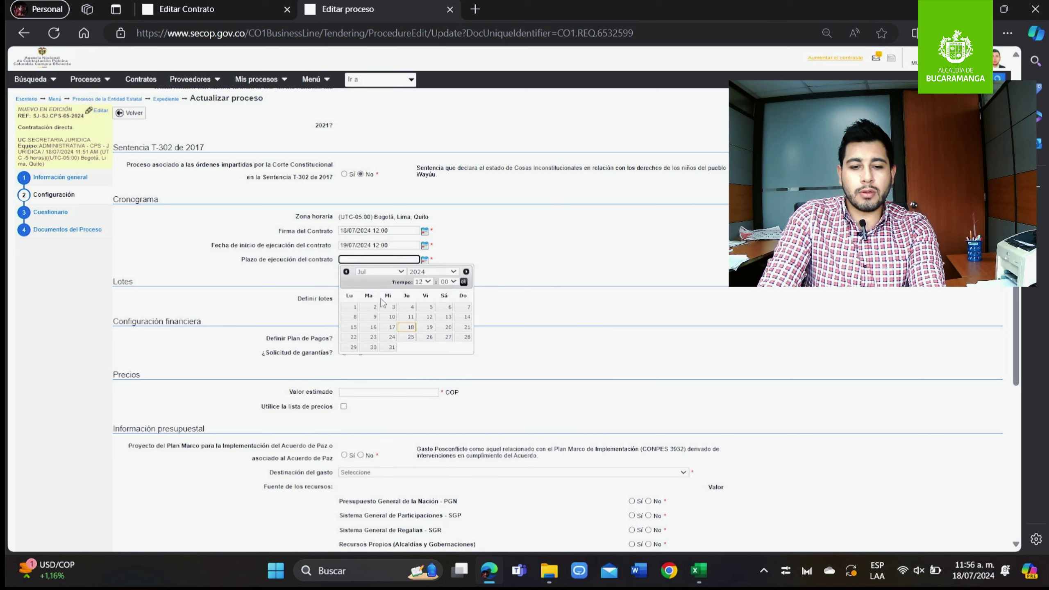
{"action": "left_click", "coordinate": [384, 272]}
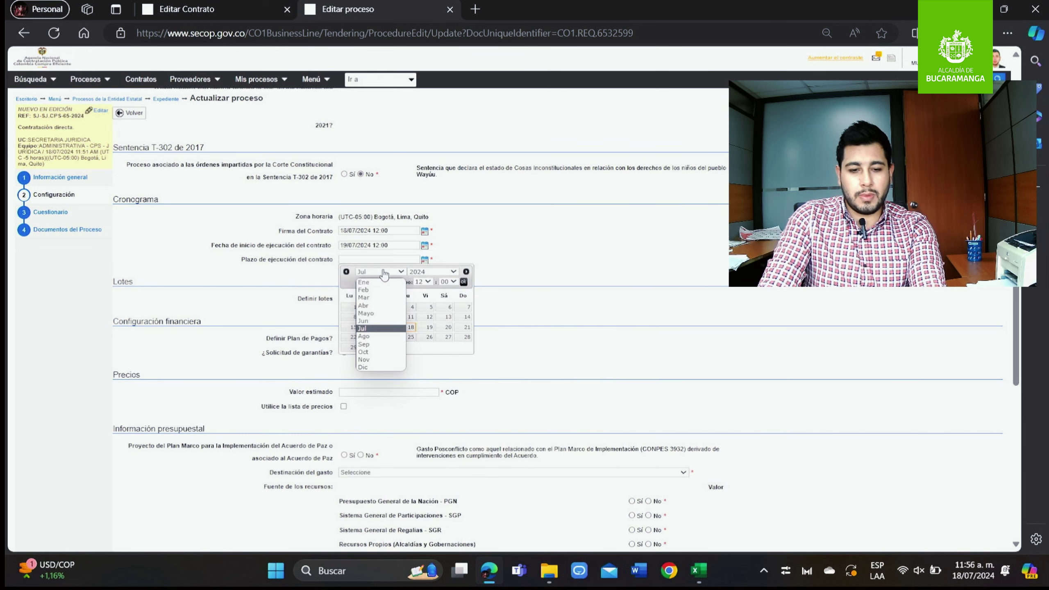
{"action": "left_click", "coordinate": [364, 359]}
{"action": "left_click", "coordinate": [423, 281]}
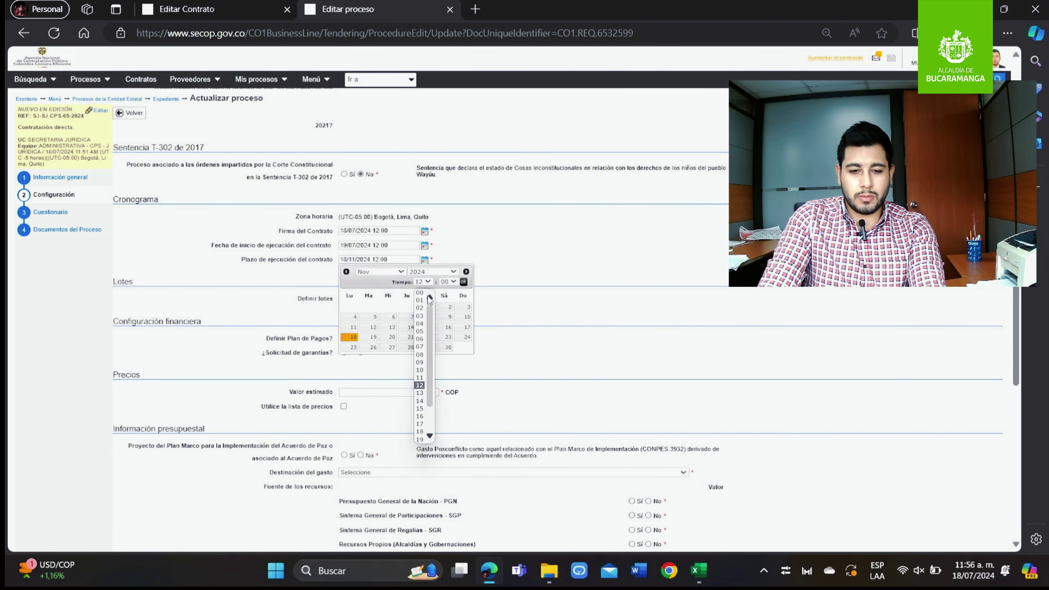
{"action": "scroll", "coordinate": [421, 364], "scroll_direction": "down", "scroll_amount": 2}
{"action": "left_click", "coordinate": [420, 439]}
{"action": "left_click", "coordinate": [448, 282]}
{"action": "scroll", "coordinate": [451, 372], "scroll_direction": "down", "scroll_amount": 10}
{"action": "left_click", "coordinate": [450, 432]}
{"action": "left_click", "coordinate": [463, 281]}
Step: Enter 16.000.000 COP as the estimated value of the process
{"action": "scroll", "coordinate": [462, 256], "scroll_direction": "down", "scroll_amount": 2}
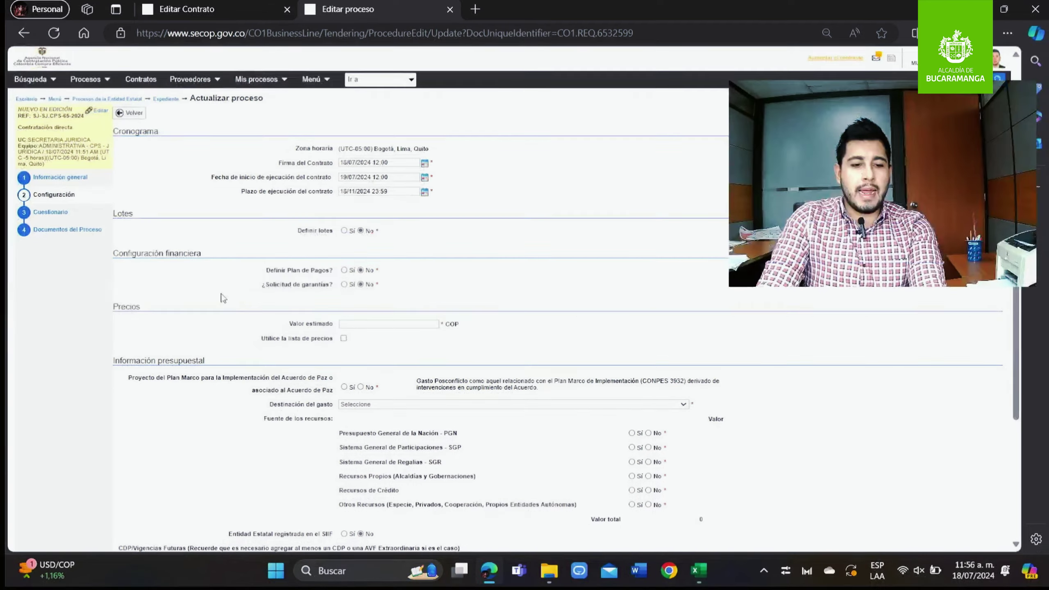
{"action": "left_click", "coordinate": [390, 323]}
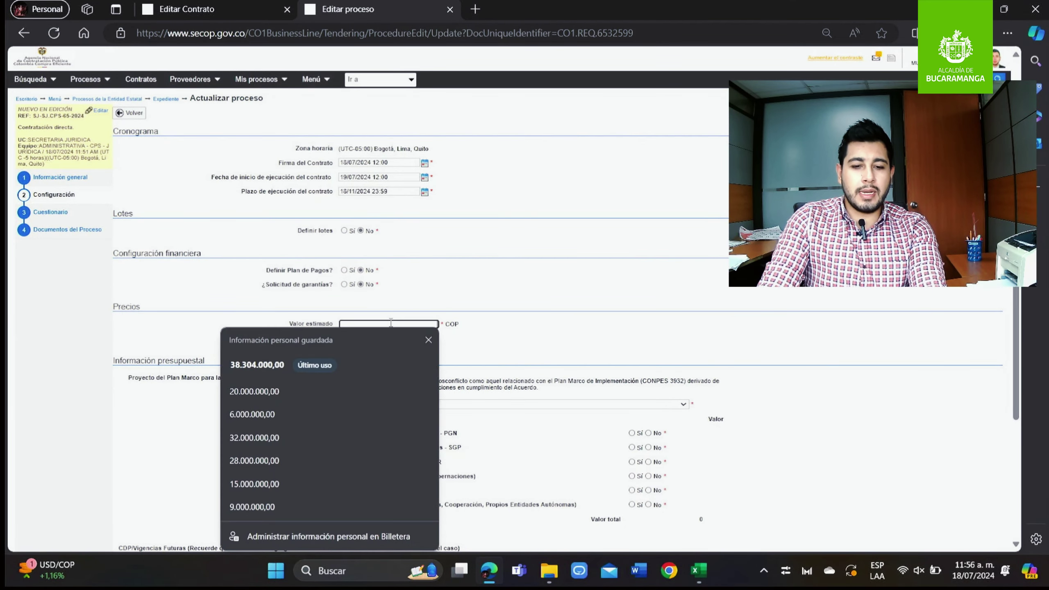
{"action": "left_click", "coordinate": [428, 342]}
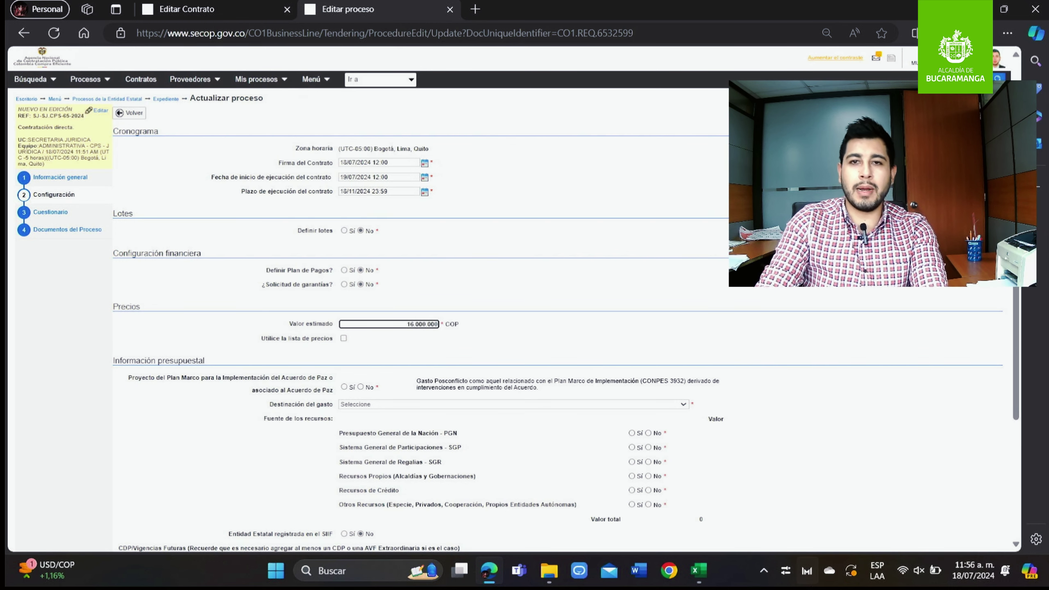
{"action": "left_click", "coordinate": [753, 373]}
Step: Answer No to the Acuerdo de Paz project question and set the spending destination to Funcionamiento
{"action": "scroll", "coordinate": [399, 285], "scroll_direction": "down", "scroll_amount": 3}
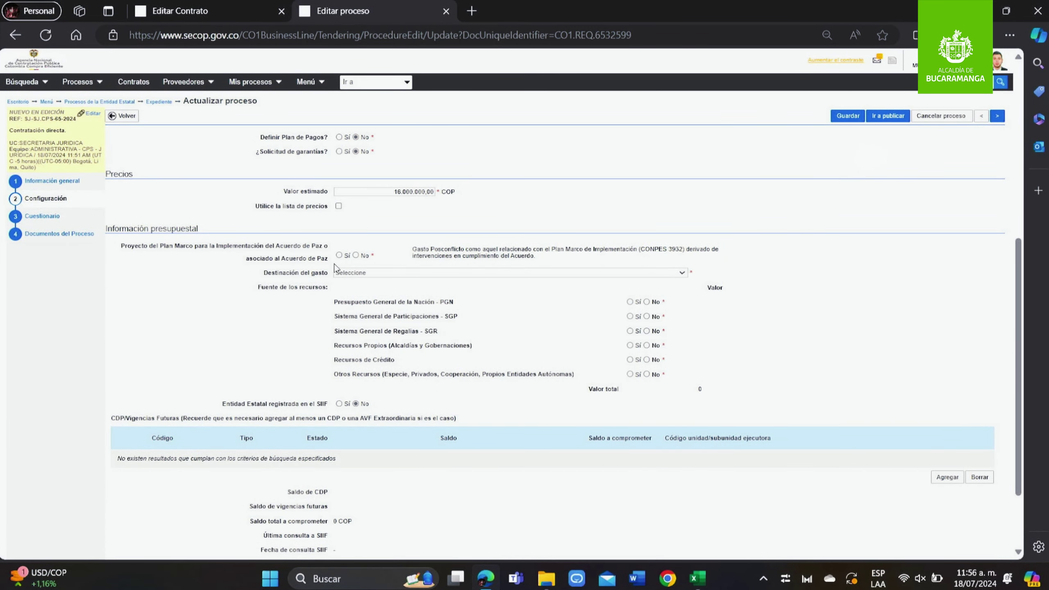
{"action": "left_click", "coordinate": [358, 274]}
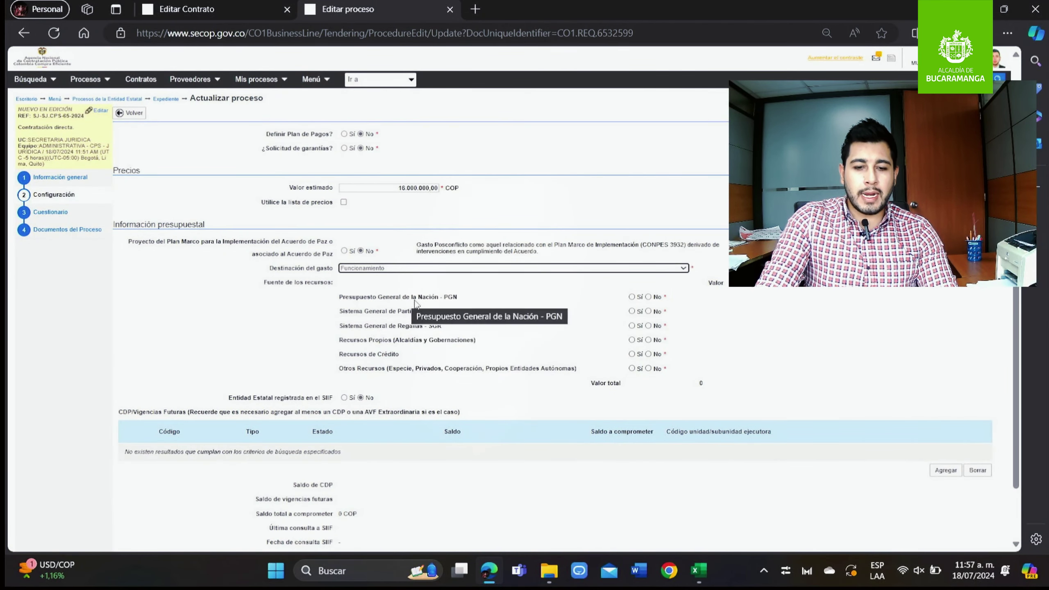
Step: Assign 16.000.000 to Recursos Propios (Alcaldías y Gobernaciones) as the funding source and answer No for all other sources
{"action": "left_click", "coordinate": [648, 297]}
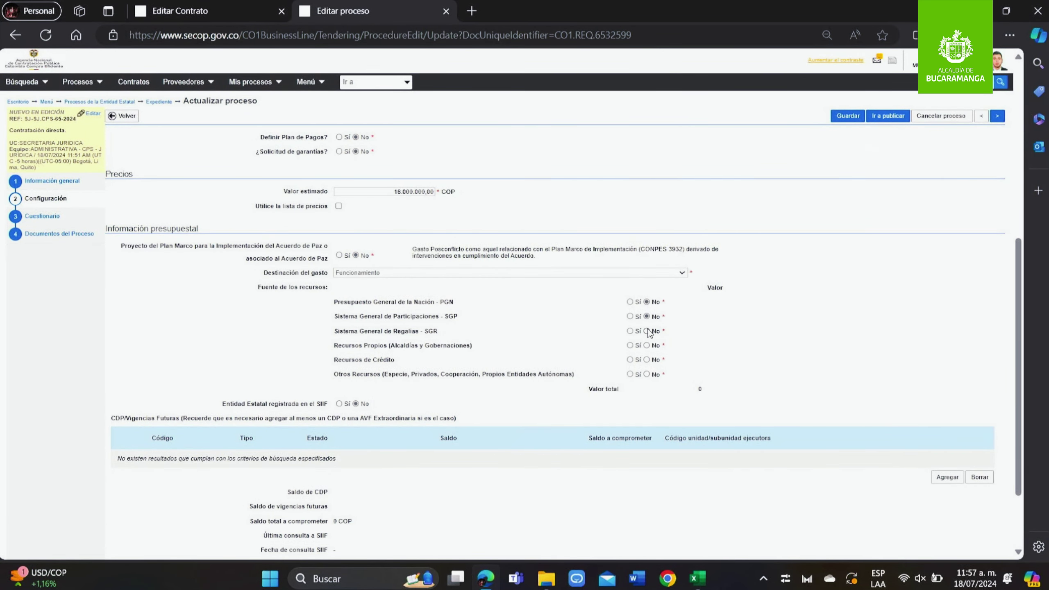
{"action": "left_click", "coordinate": [647, 331]}
{"action": "left_click", "coordinate": [634, 346]}
{"action": "left_click", "coordinate": [671, 345]}
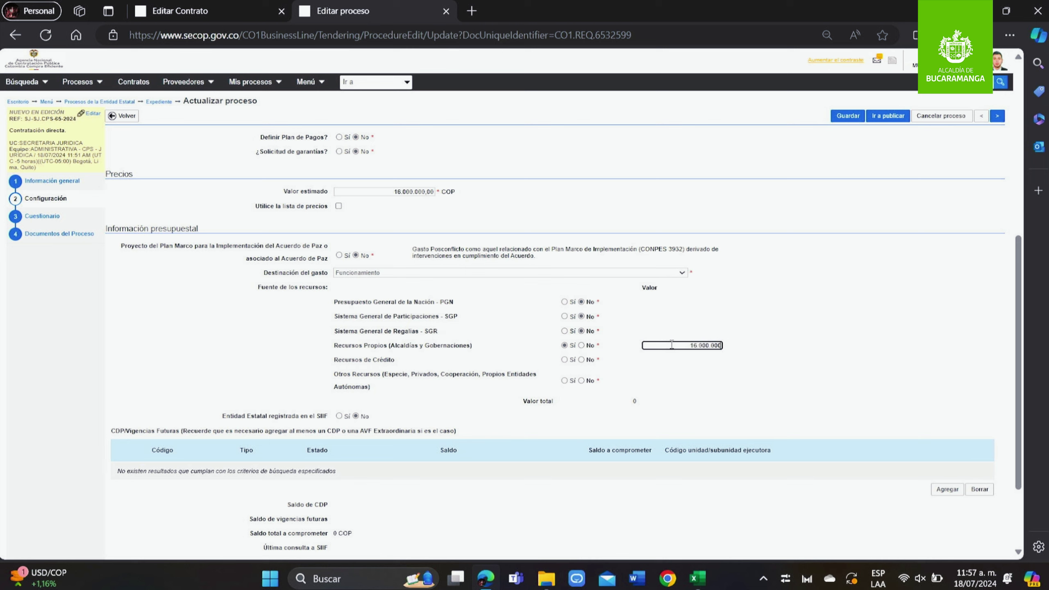
{"action": "left_click", "coordinate": [404, 352]}
{"action": "left_click", "coordinate": [581, 381]}
Step: Review the CDP/Vigencias Futuras section of the budget information
{"action": "scroll", "coordinate": [743, 370], "scroll_direction": "down", "scroll_amount": 2}
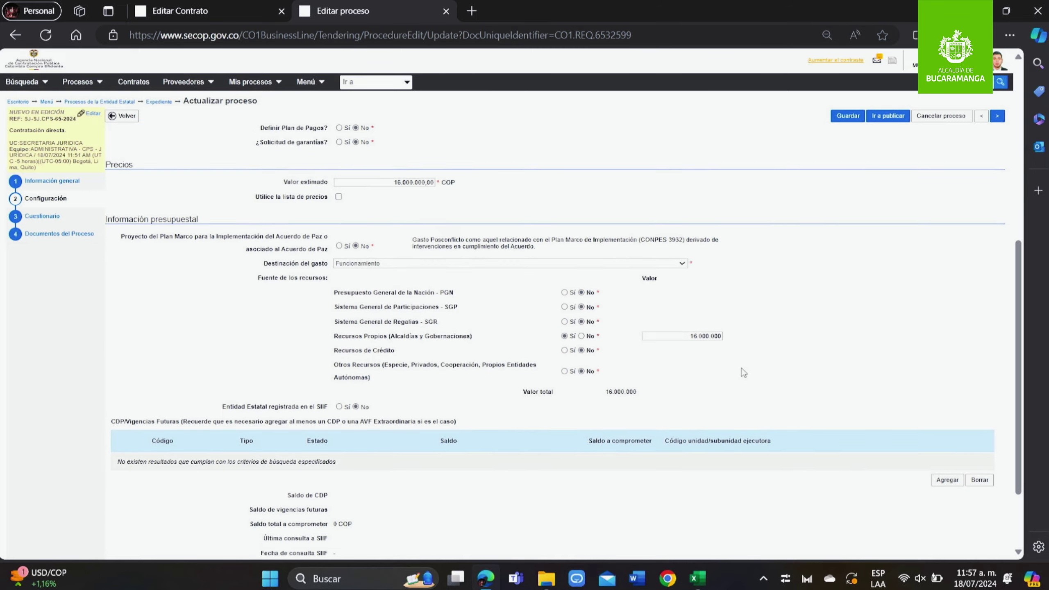
{"action": "scroll", "coordinate": [136, 378], "scroll_direction": "down", "scroll_amount": 1}
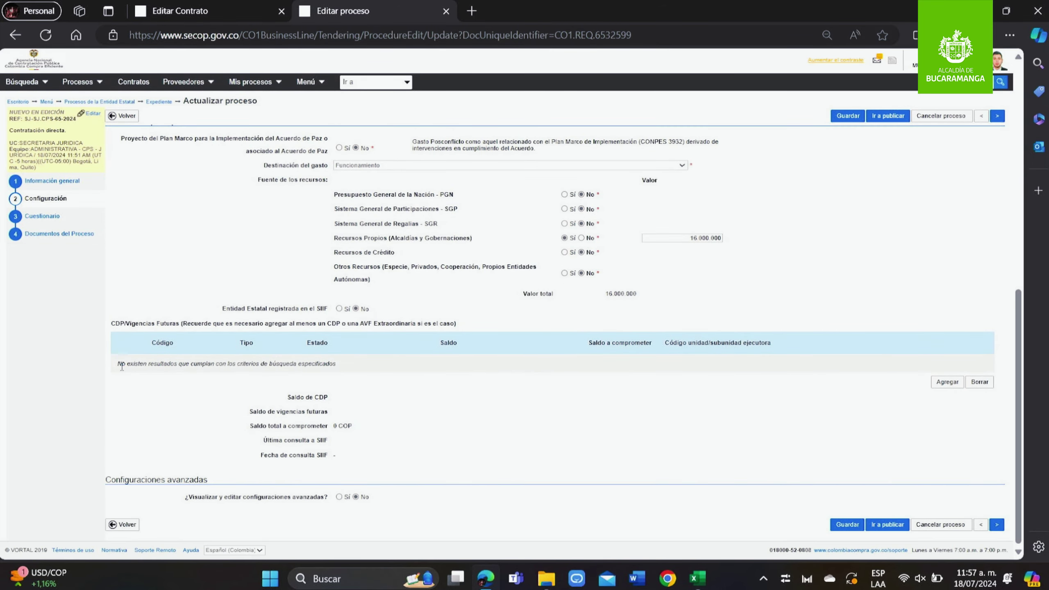
{"action": "left_click_drag", "start_coordinate": [121, 367], "coordinate": [319, 366]}
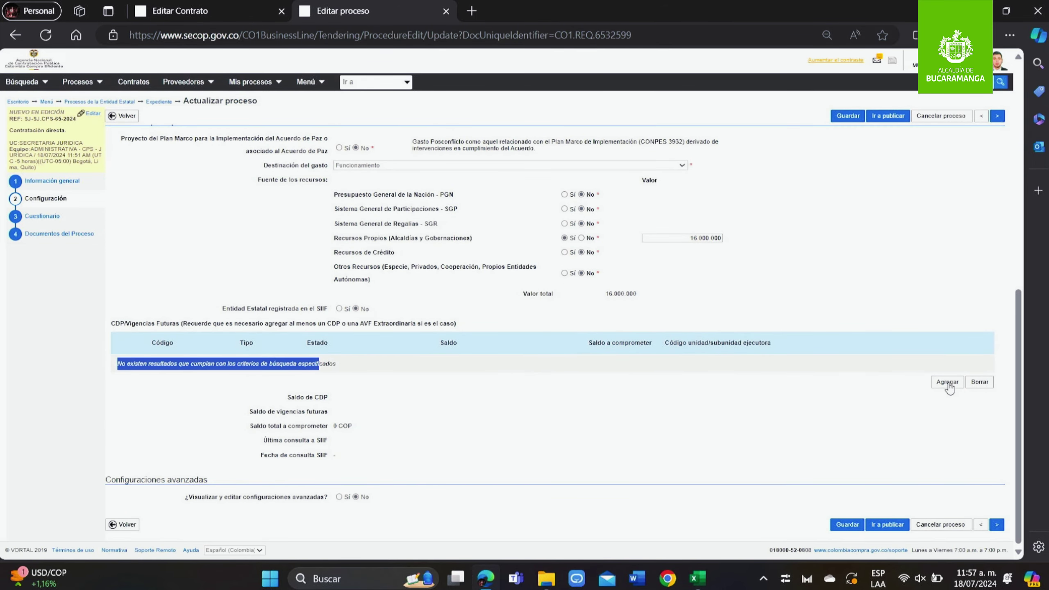
{"action": "left_click_drag", "start_coordinate": [116, 328], "coordinate": [164, 354]}
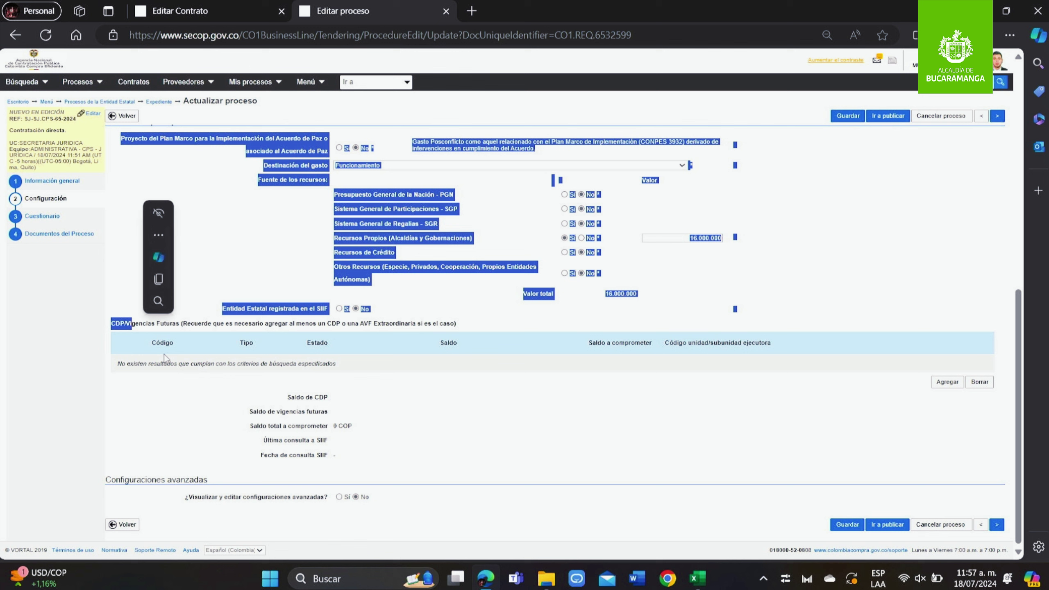
Step: Add a CDP entry to the budget information with code 1111 and a balance of 16.000.000 COP
{"action": "left_click", "coordinate": [116, 335]}
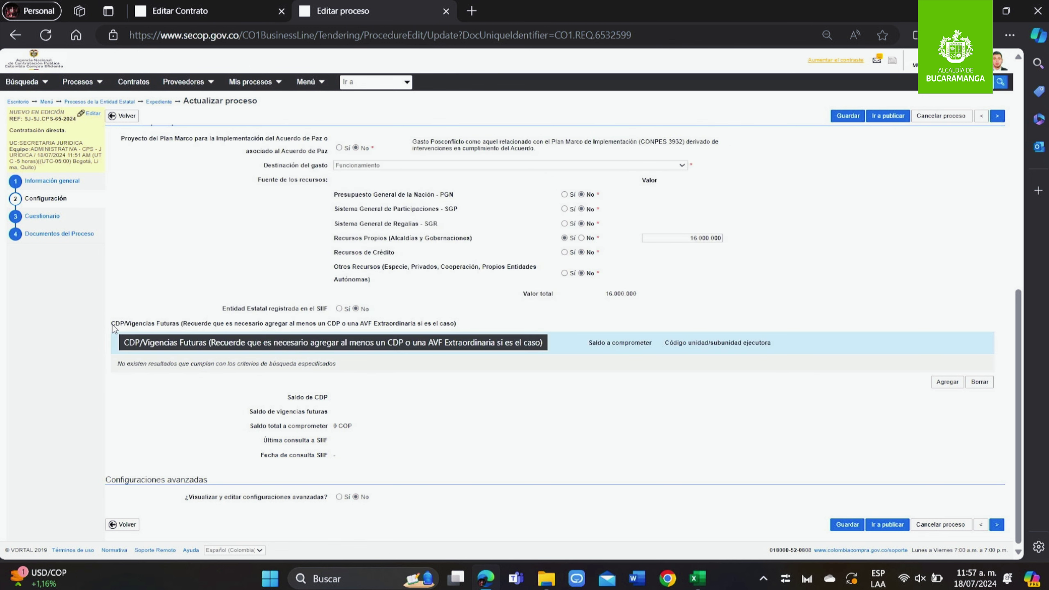
{"action": "left_click", "coordinate": [957, 384]}
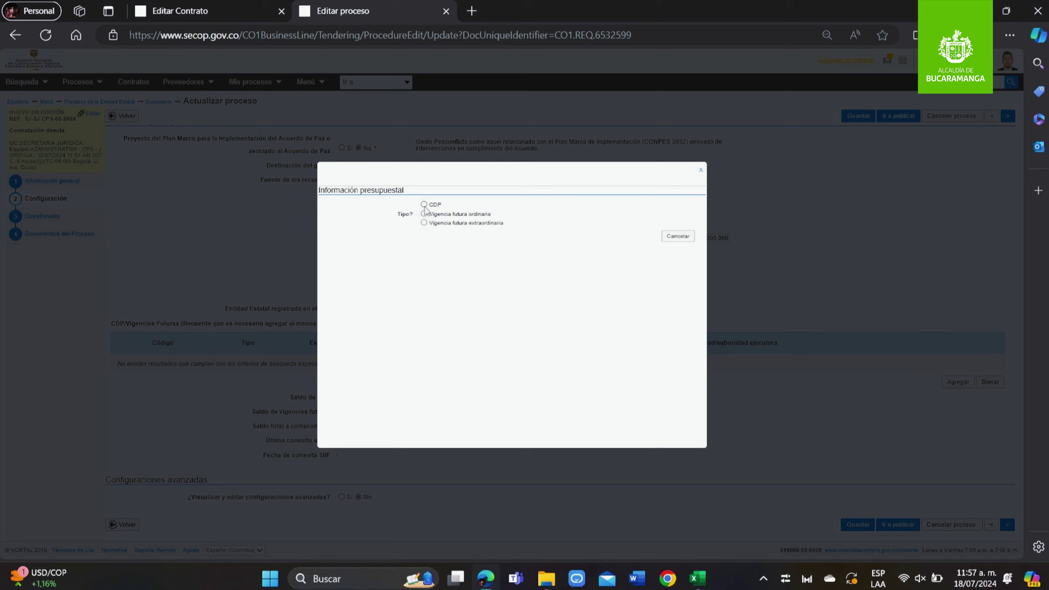
{"action": "left_click", "coordinate": [424, 204]}
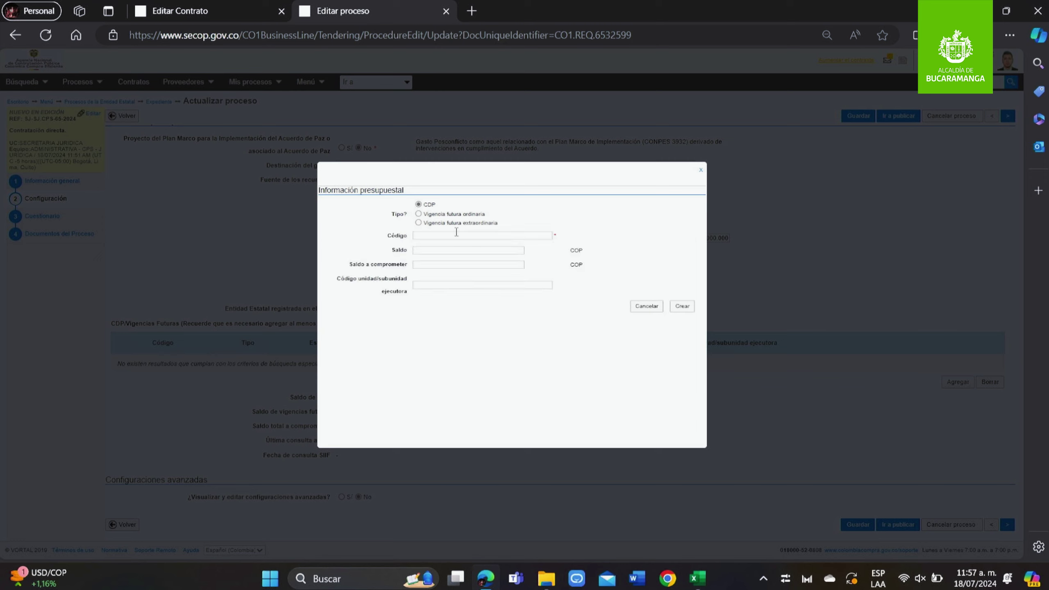
{"action": "left_click", "coordinate": [431, 234]}
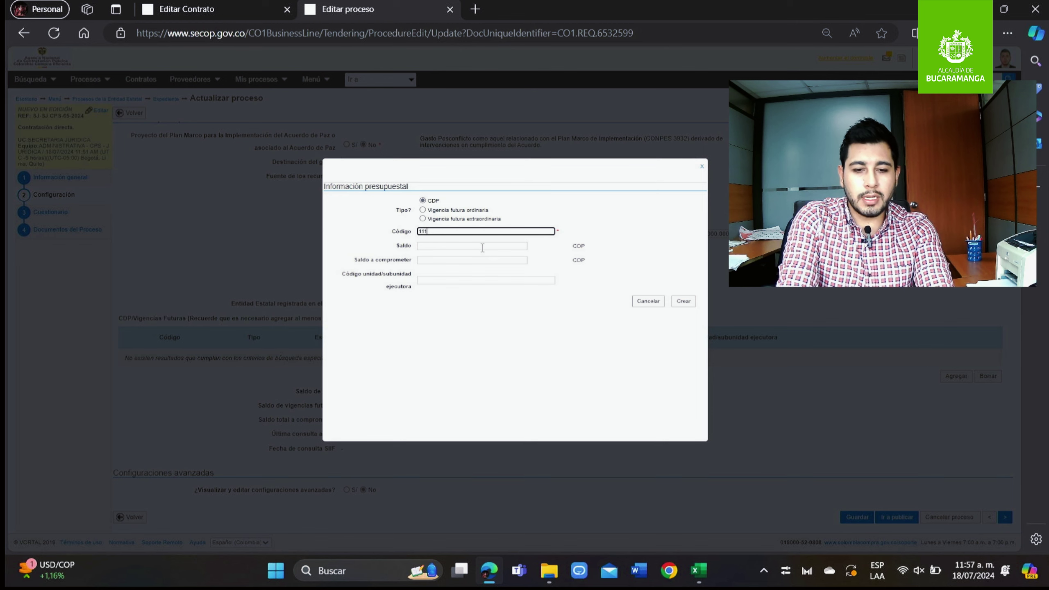
{"action": "type", "text": "1111"}
{"action": "left_click", "coordinate": [483, 247]}
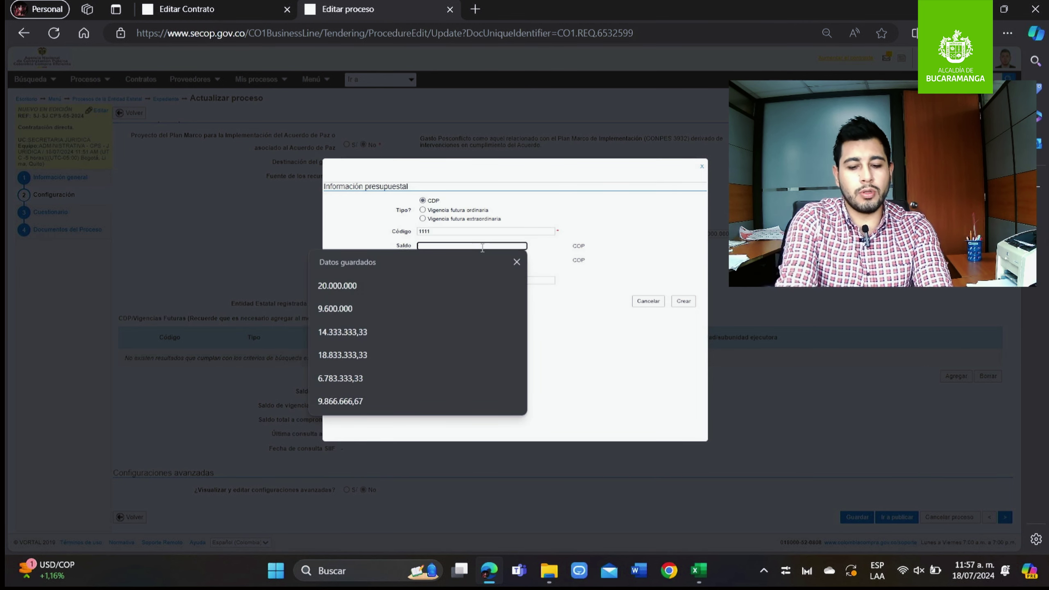
{"action": "type", "text": "16.000."}
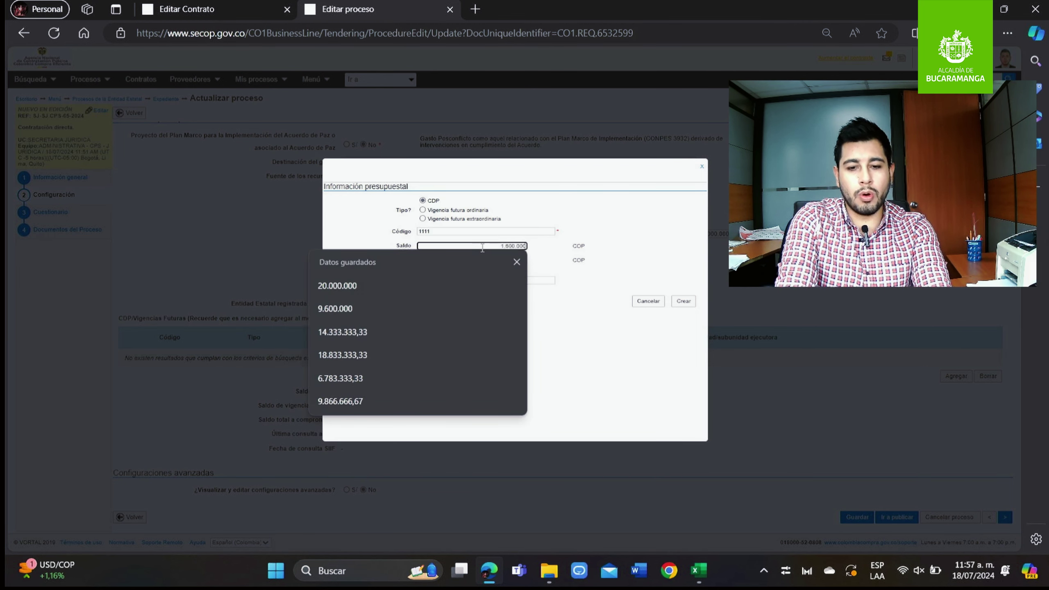
{"action": "type", "text": "000"}
{"action": "left_click", "coordinate": [605, 248]}
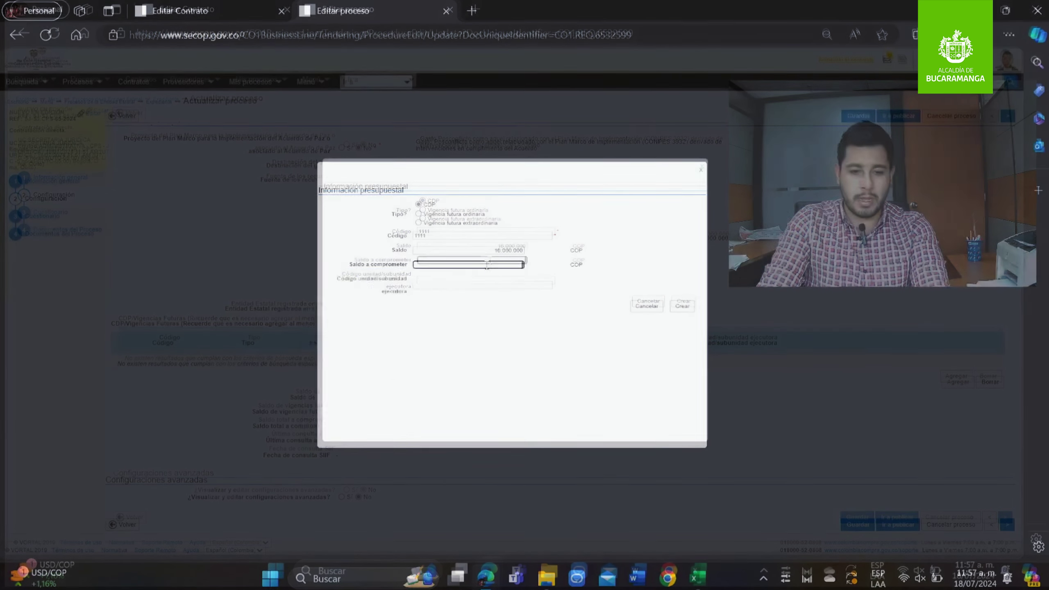
Step: Set the CDP's balance to commit to 16.000.000 COP and the executing unit code to 00-00-00, and create the entry
{"action": "left_click", "coordinate": [490, 260]}
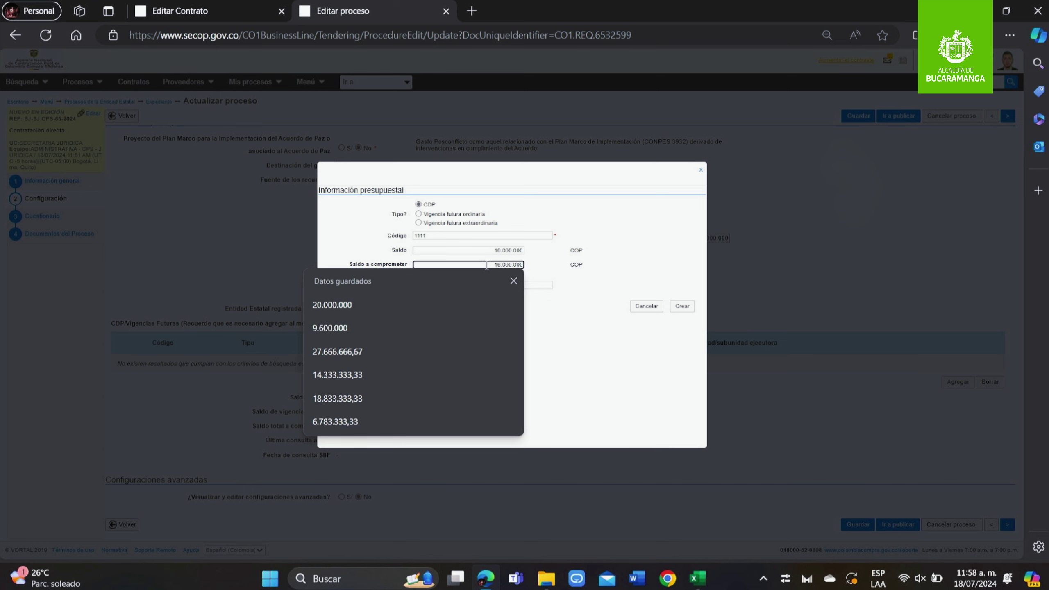
{"action": "left_click", "coordinate": [593, 272]}
{"action": "left_click", "coordinate": [434, 284]}
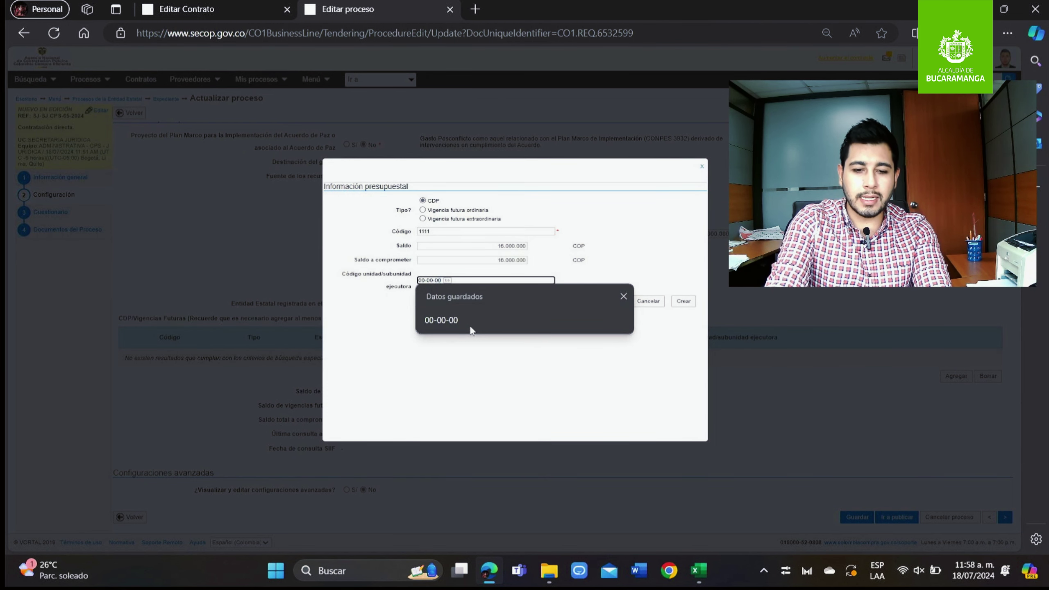
{"action": "left_click", "coordinate": [471, 329]}
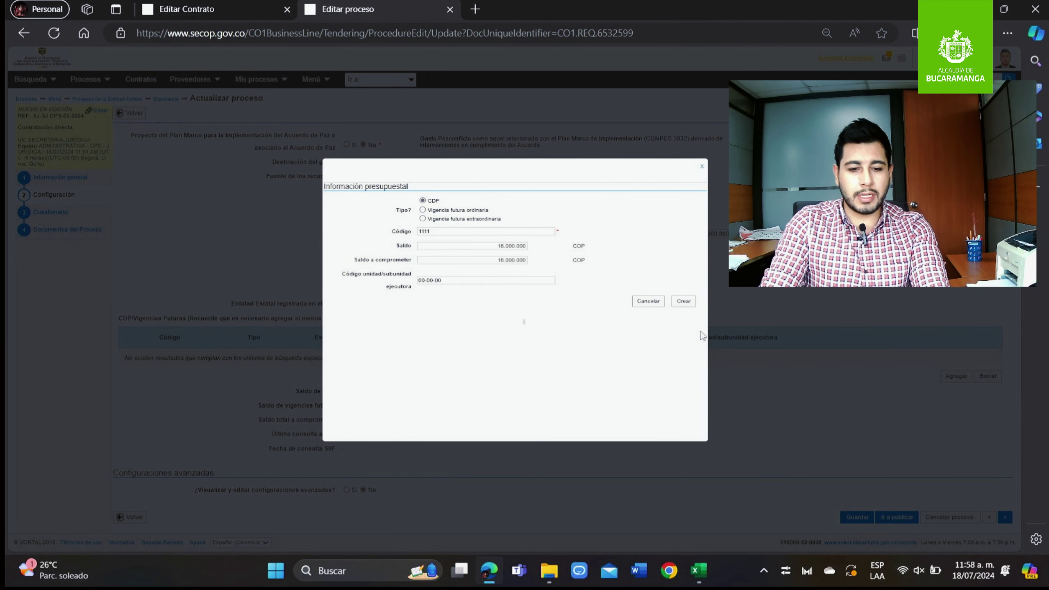
{"action": "left_click", "coordinate": [683, 301]}
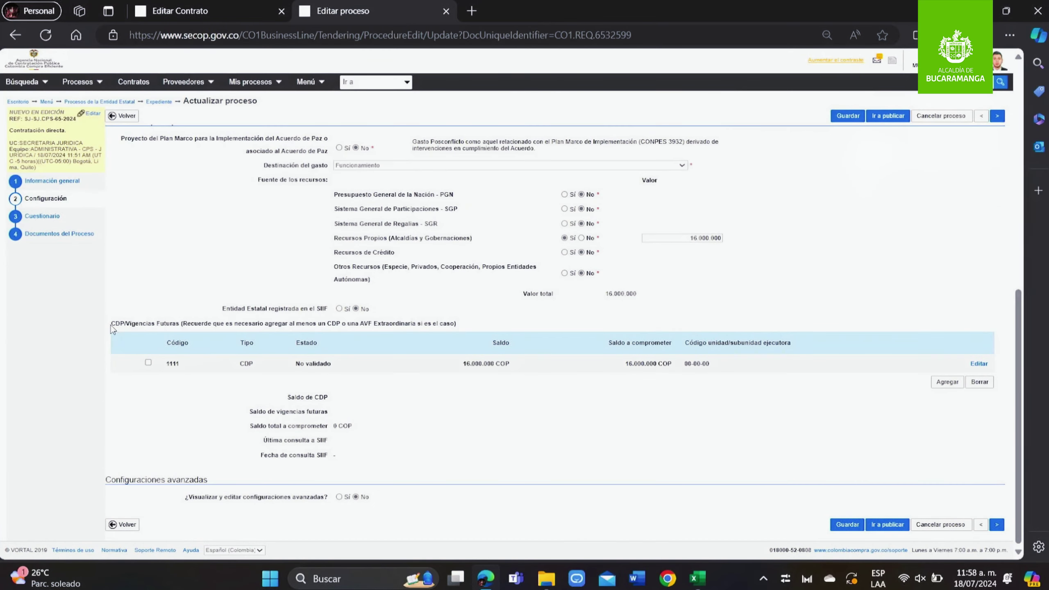
{"action": "left_click_drag", "start_coordinate": [118, 319], "coordinate": [509, 361]}
{"action": "left_click", "coordinate": [699, 386]}
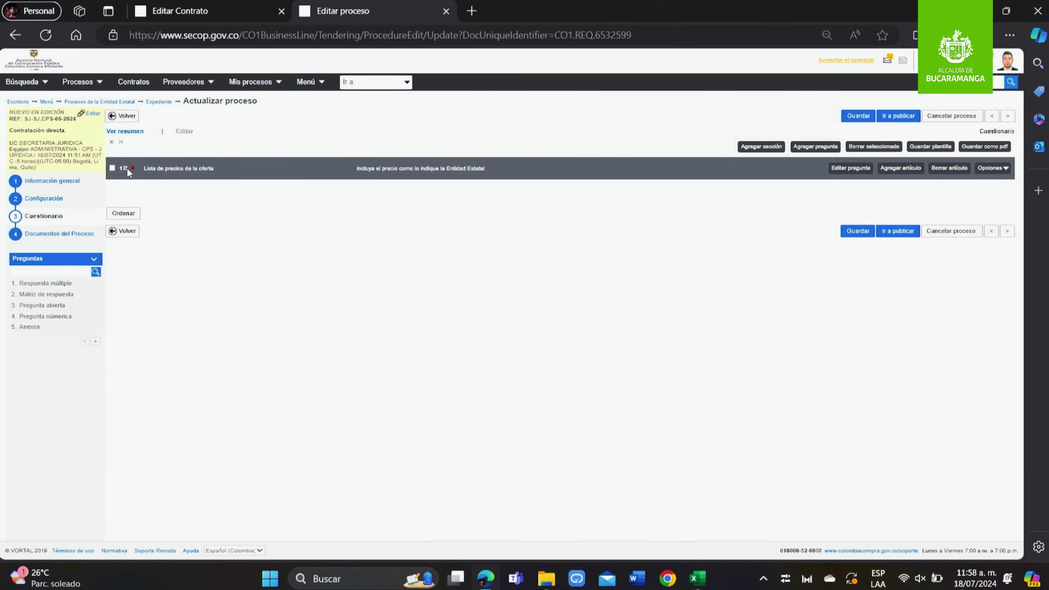
Step: Expand the offer price list in the Cuestionario and enter UNSPSC code 80111607 for item 1, copied from the Excel acquisition plan
{"action": "left_click", "coordinate": [127, 169]}
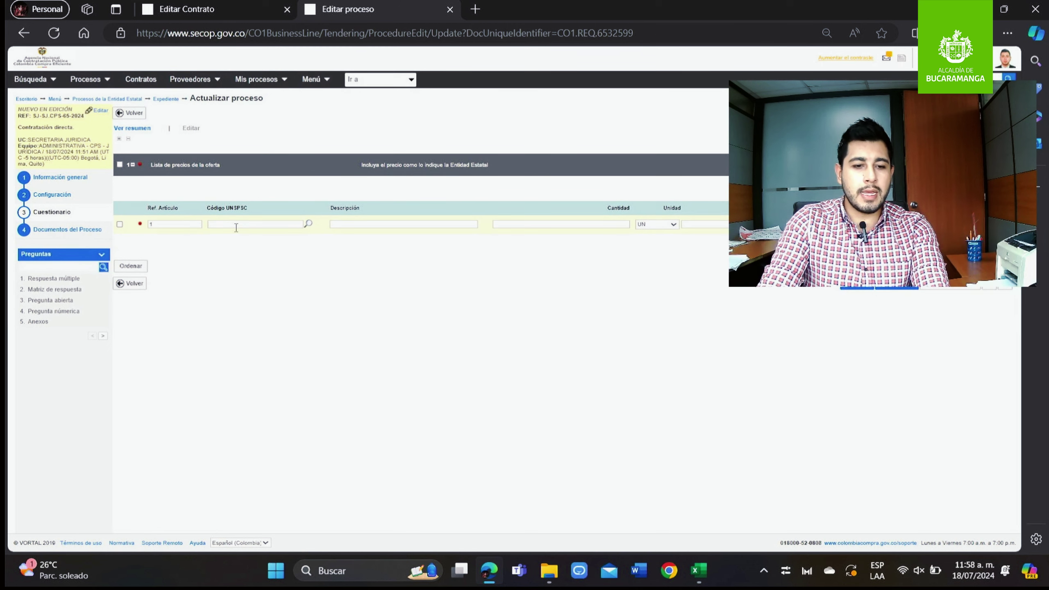
{"action": "left_click", "coordinate": [237, 224]}
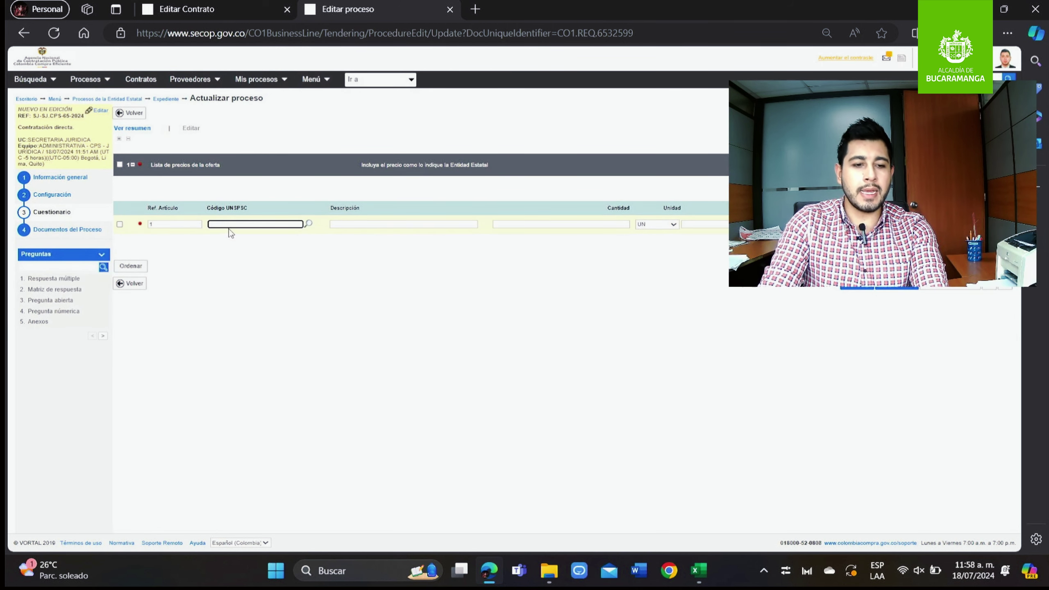
{"action": "key", "text": "alt+Tab"}
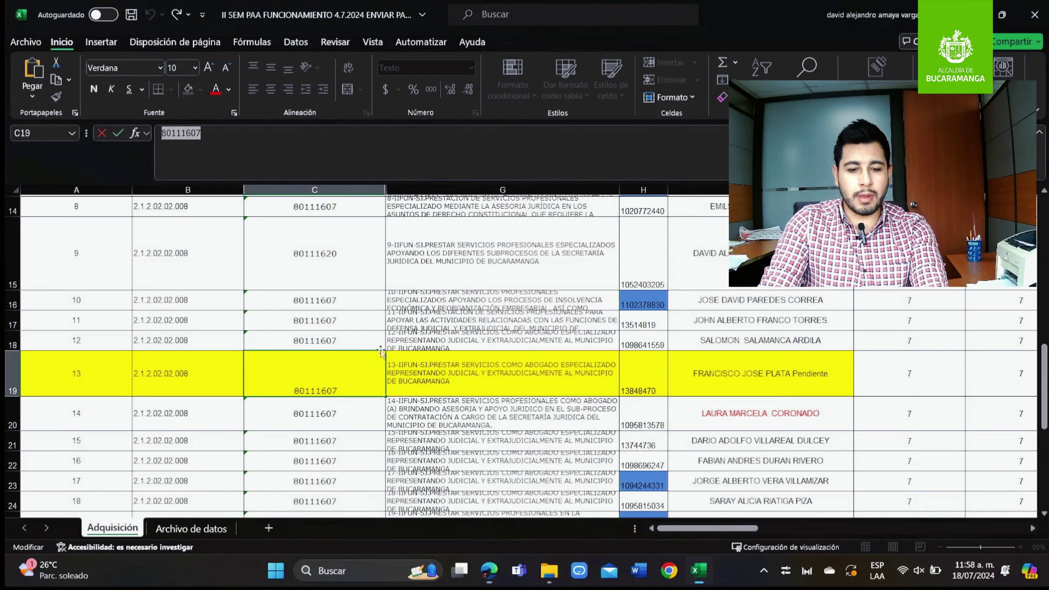
{"action": "right_click", "coordinate": [182, 136]}
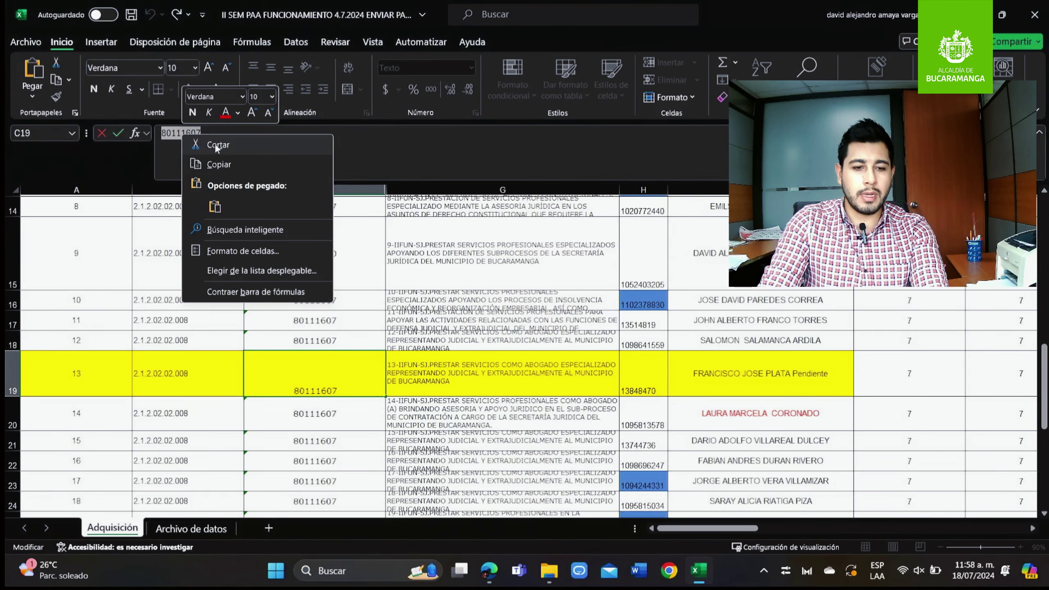
{"action": "left_click", "coordinate": [223, 163]}
{"action": "key", "text": "alt+Tab"}
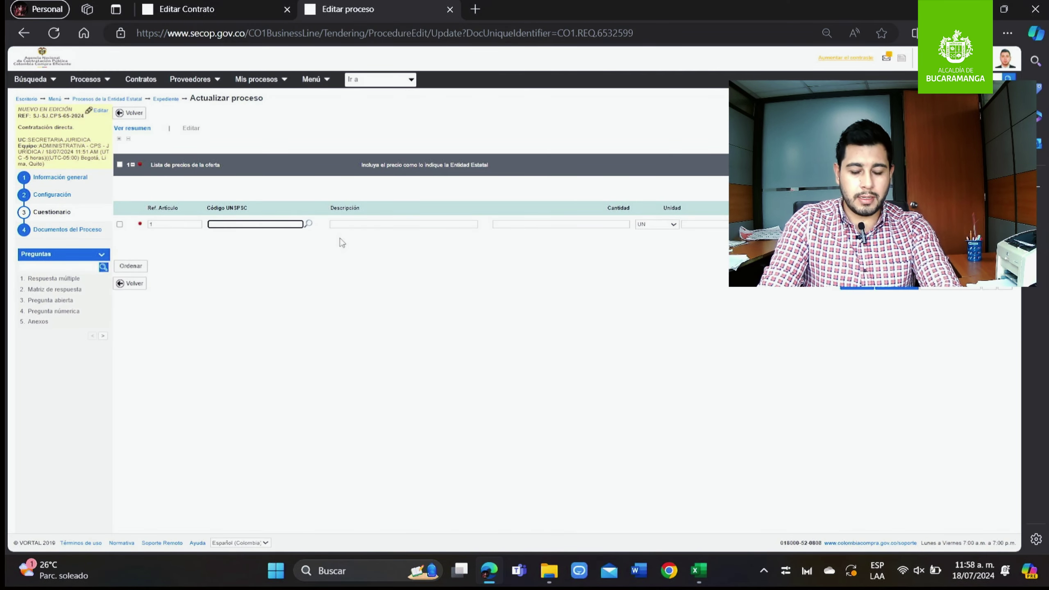
{"action": "type", "text": "80111607"}
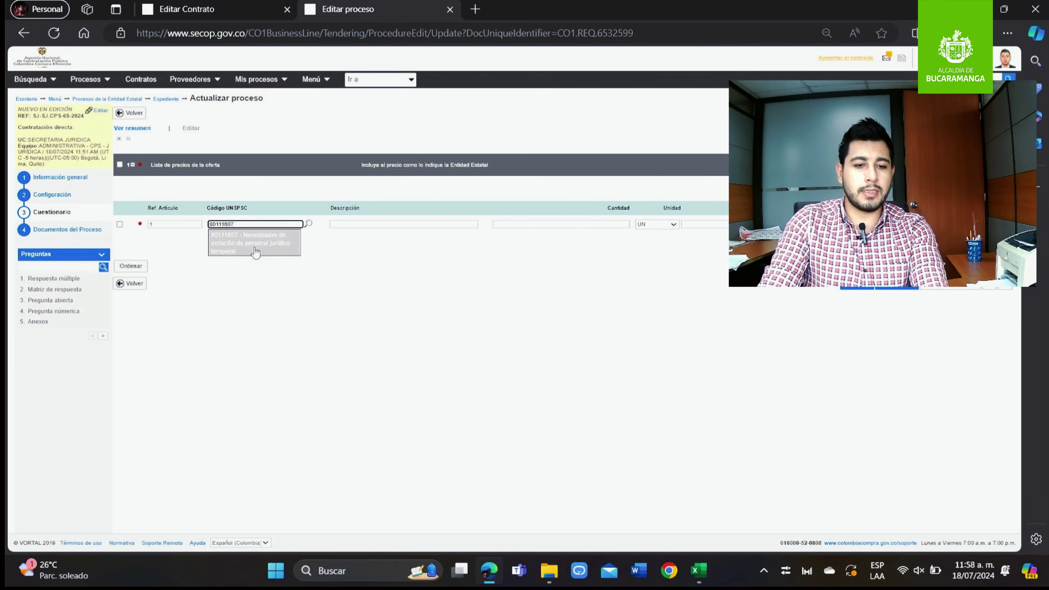
{"action": "left_click", "coordinate": [256, 251]}
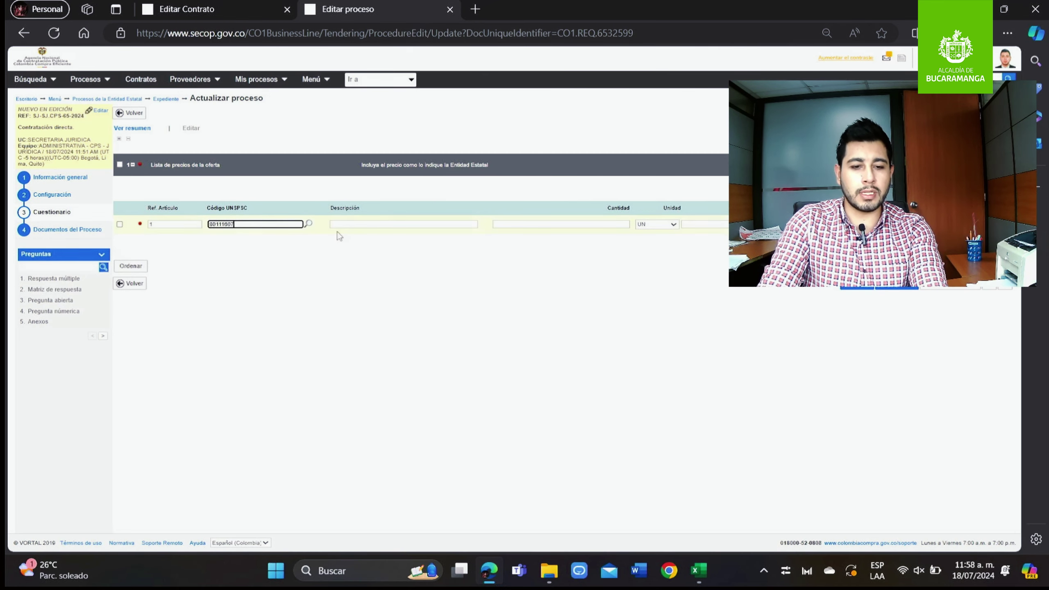
Step: Copy the text starting "PRESTAR SERVICIOS COMO ABOGADO ESPECIALIZADO" from row 19 of the Excel plan into the item's description, without its 13-IIFUN-SJ prefix
{"action": "left_click", "coordinate": [369, 223]}
{"action": "key", "text": "alt+Tab"}
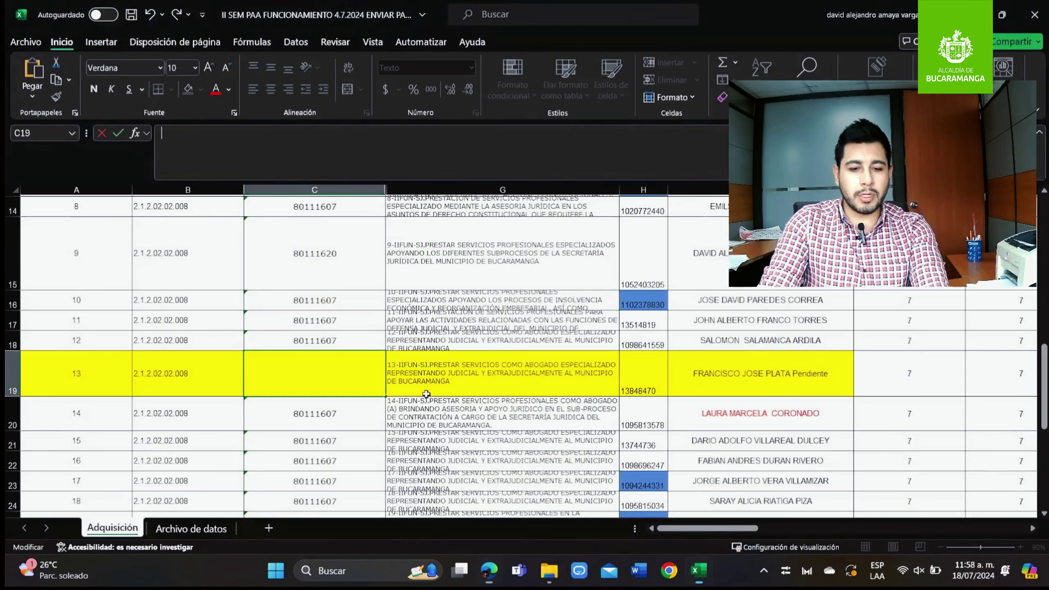
{"action": "left_click", "coordinate": [429, 375]}
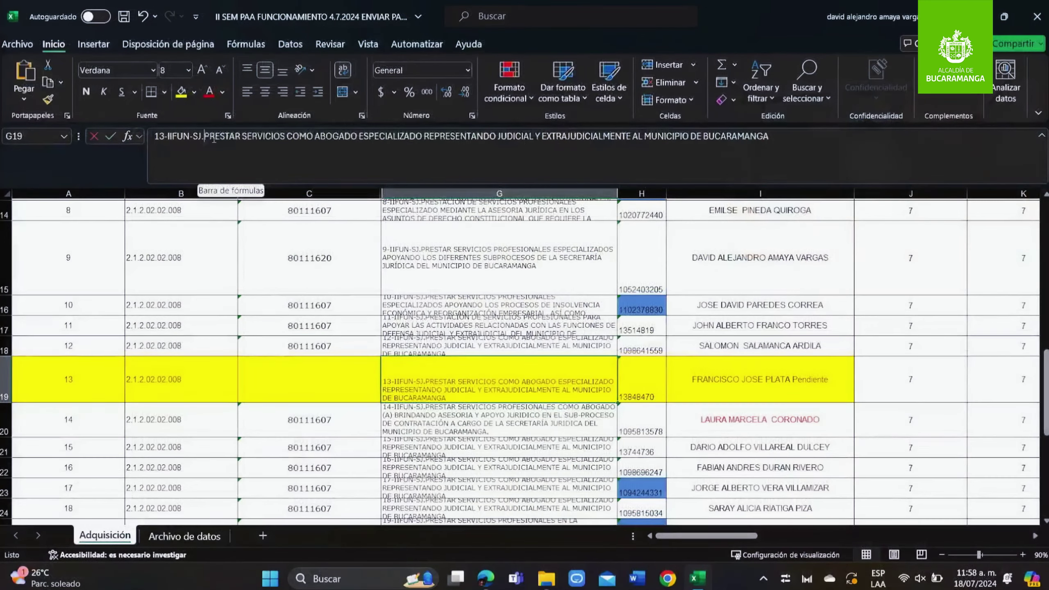
{"action": "left_click_drag", "start_coordinate": [210, 133], "coordinate": [770, 136]}
{"action": "key", "text": "ctrl+c"}
{"action": "key", "text": "alt+Tab"}
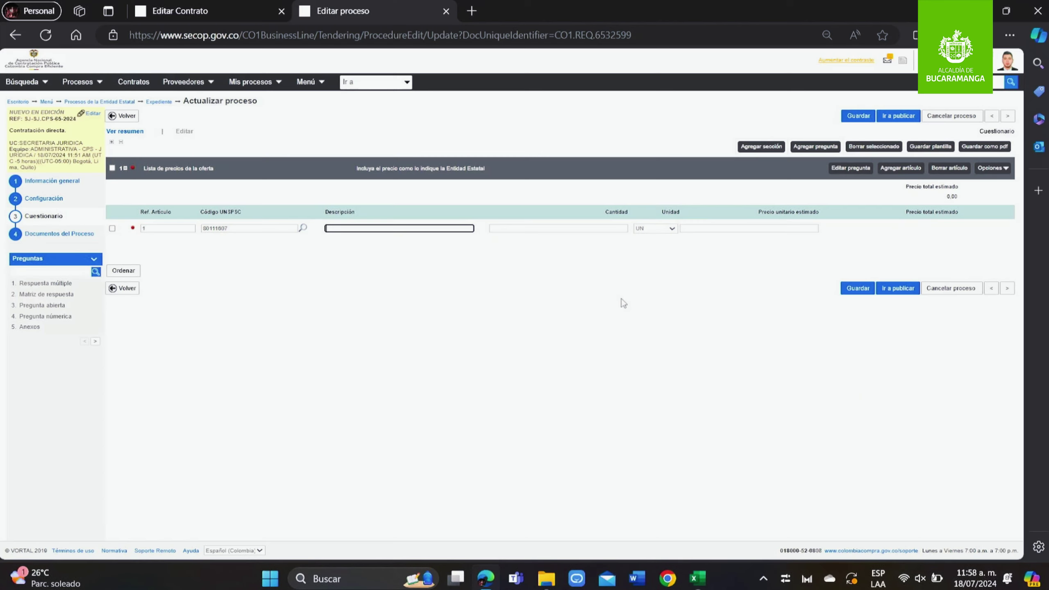
{"action": "key", "text": "ctrl+v"}
Step: Set the price list item's quantity to 1 and fill in its estimated unit price
{"action": "left_click", "coordinate": [542, 228]}
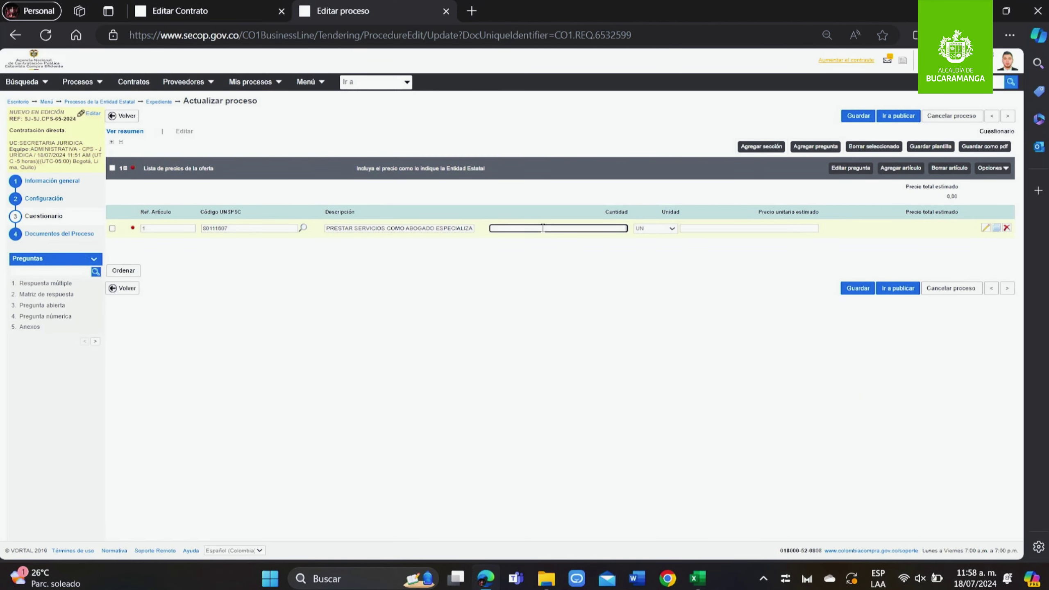
{"action": "type", "text": "1"}
{"action": "left_click", "coordinate": [777, 230]}
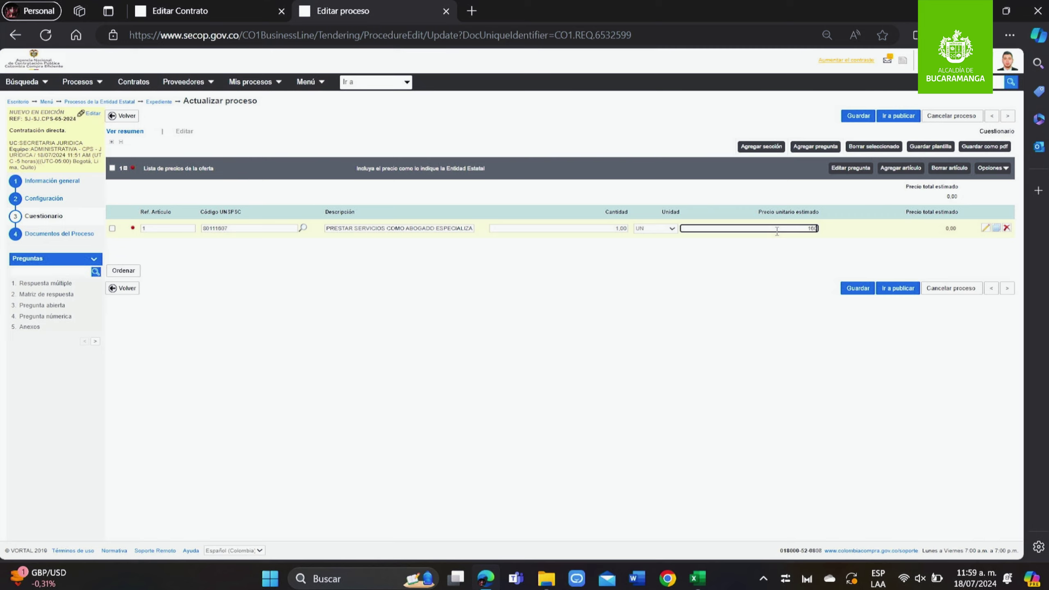
{"action": "left_click", "coordinate": [683, 299]}
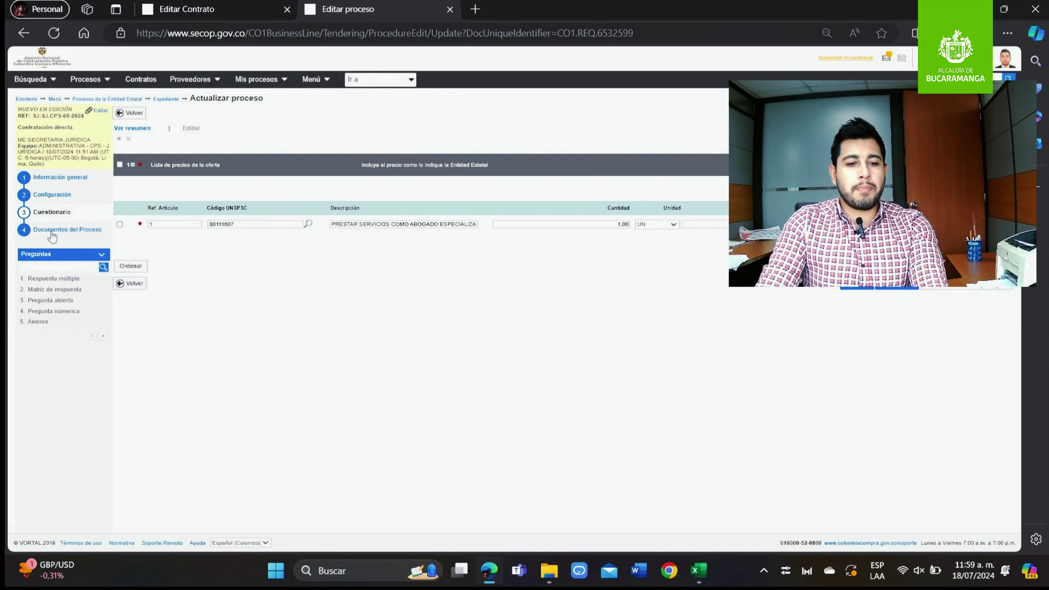
Step: In Documentos del Proceso, attach the seven PDFs from the DOCUMENTOS CONTRATO EJEMPLO SECOP II folder, leaving out the CONTRATO subfolder
{"action": "left_click", "coordinate": [52, 231]}
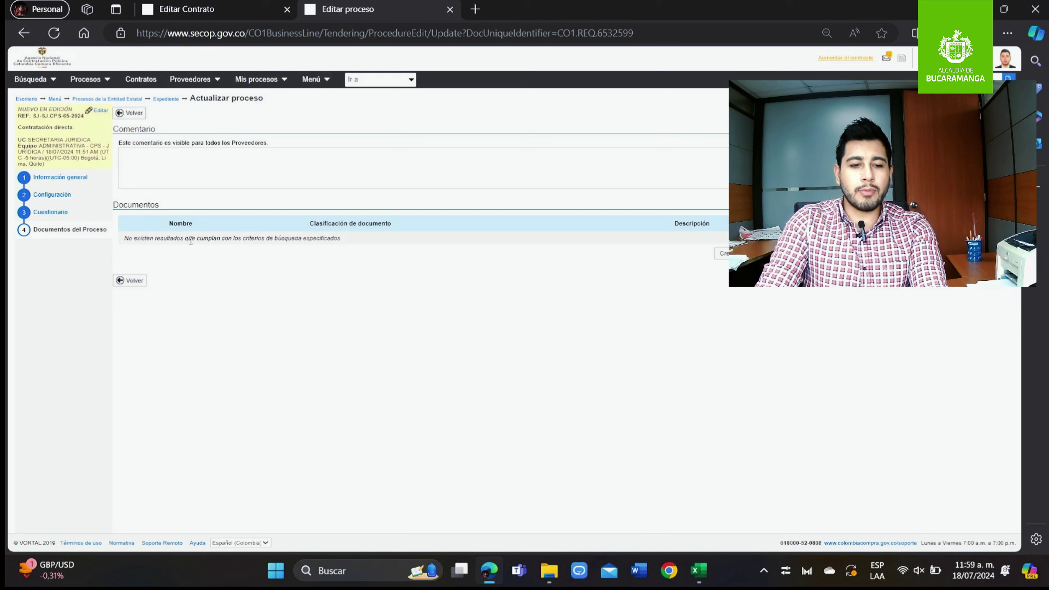
{"action": "left_click_drag", "start_coordinate": [128, 239], "coordinate": [193, 245]}
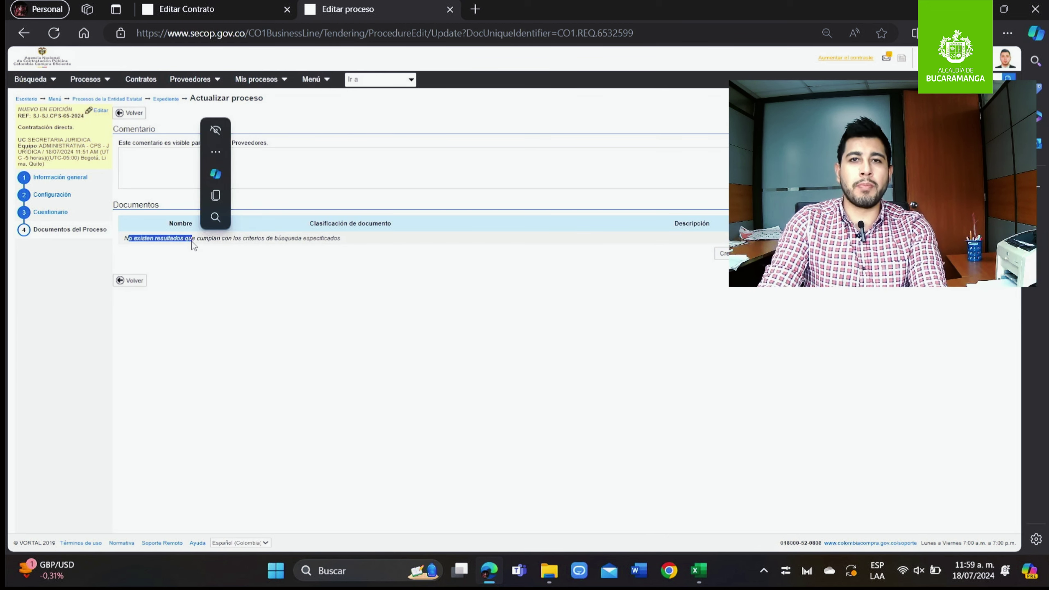
{"action": "left_click", "coordinate": [335, 242]}
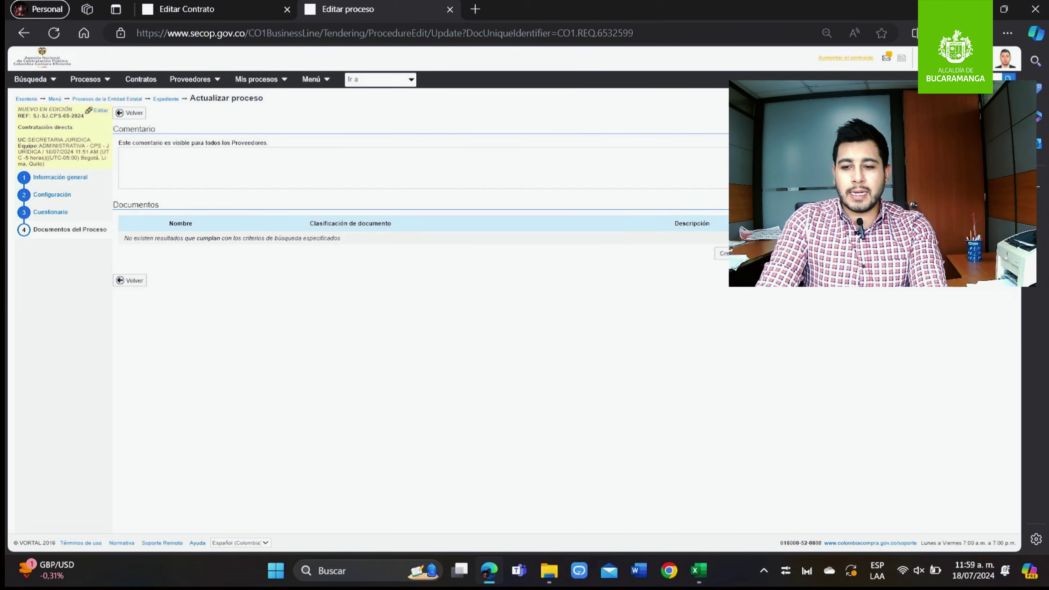
{"action": "left_click", "coordinate": [733, 254]}
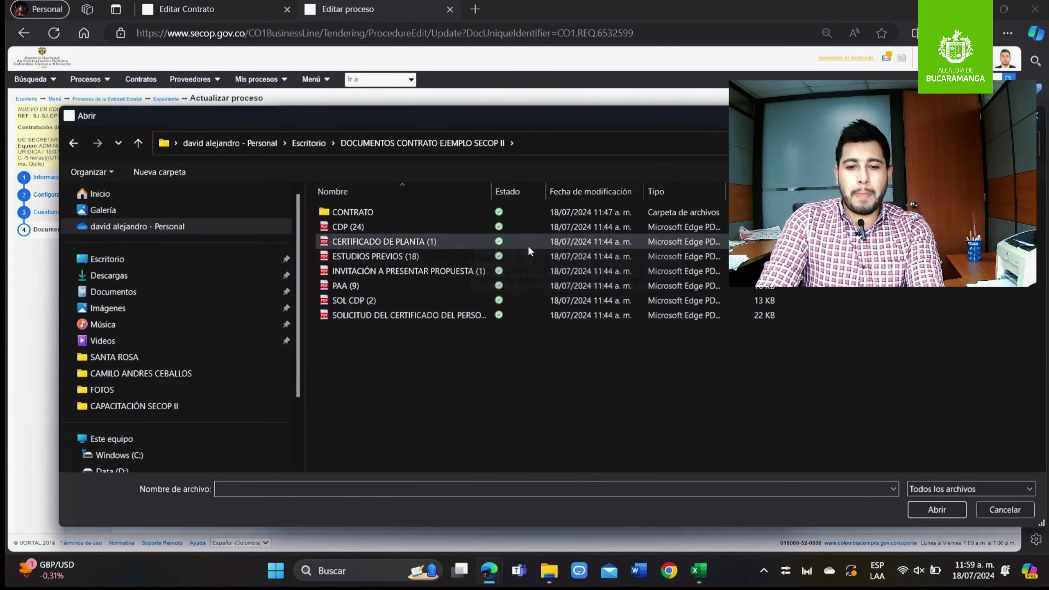
{"action": "left_click_drag", "start_coordinate": [387, 335], "coordinate": [350, 229]}
{"action": "left_click", "coordinate": [356, 213]}
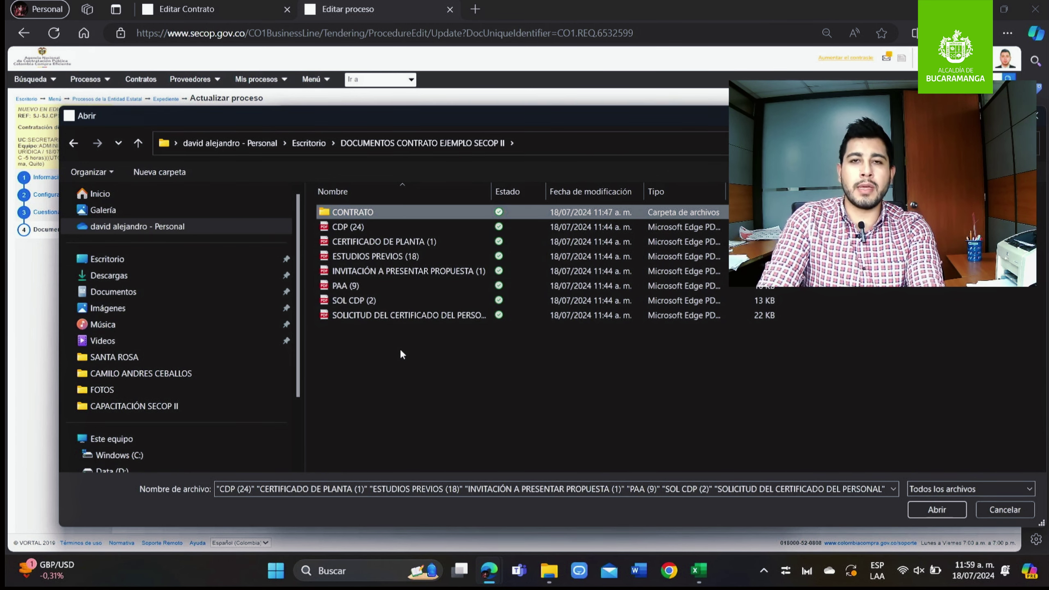
{"action": "left_click_drag", "start_coordinate": [372, 340], "coordinate": [339, 226]}
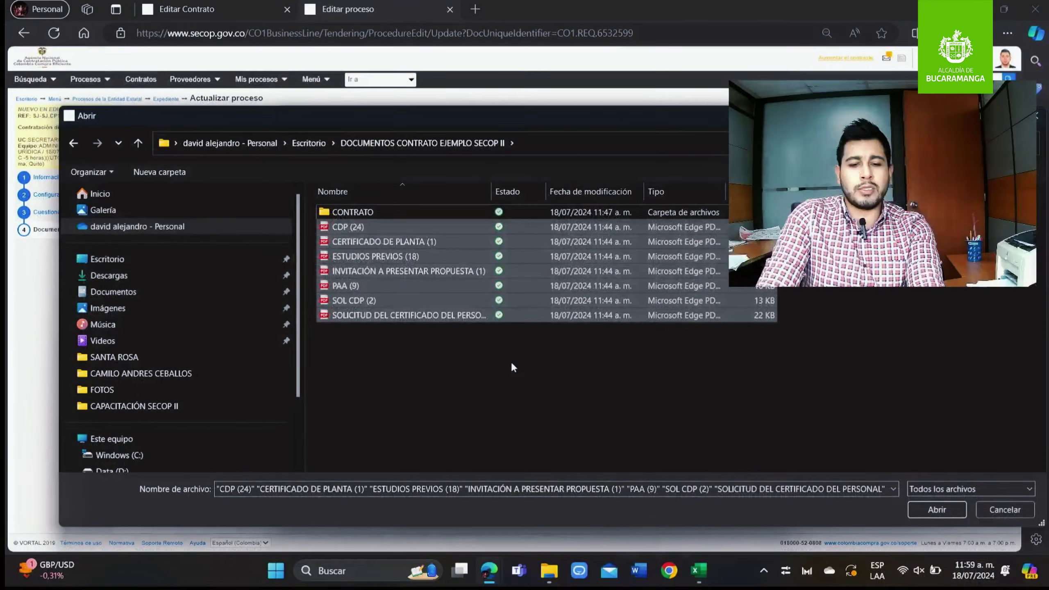
{"action": "left_click", "coordinate": [934, 510]}
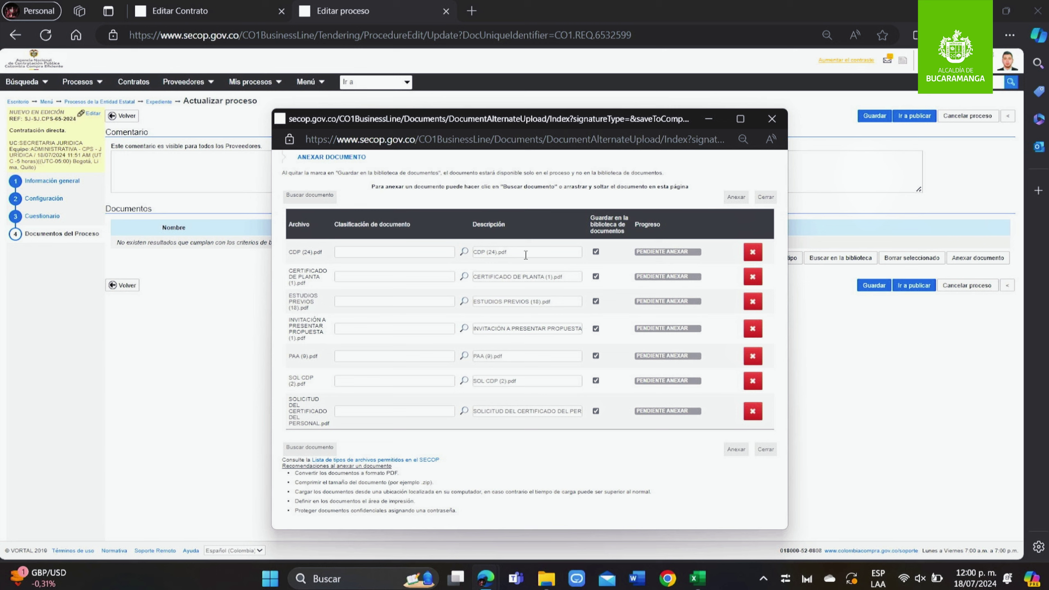
{"action": "left_click", "coordinate": [731, 450]}
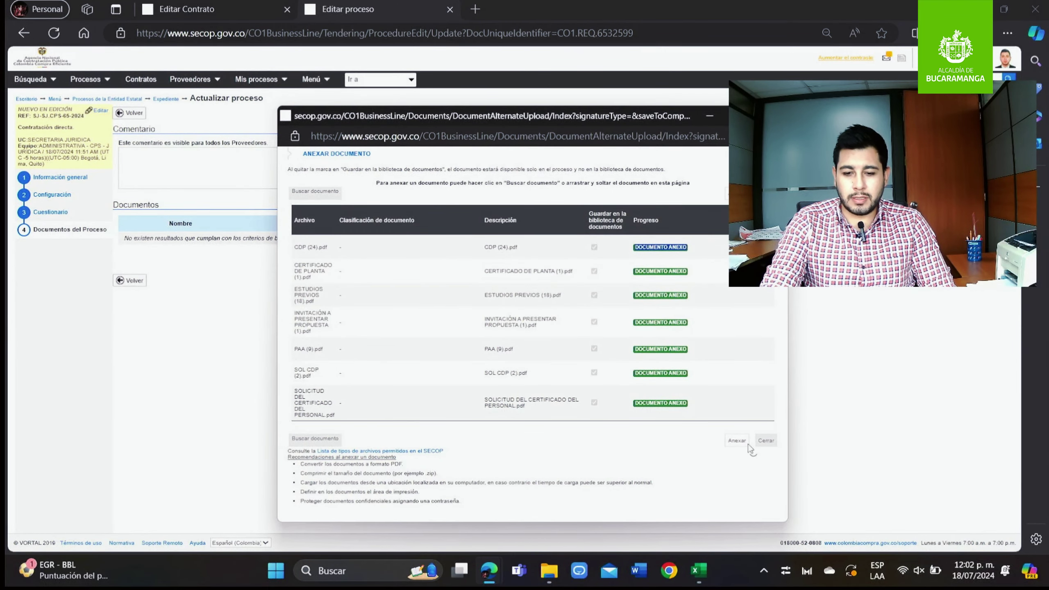
{"action": "left_click", "coordinate": [766, 441]}
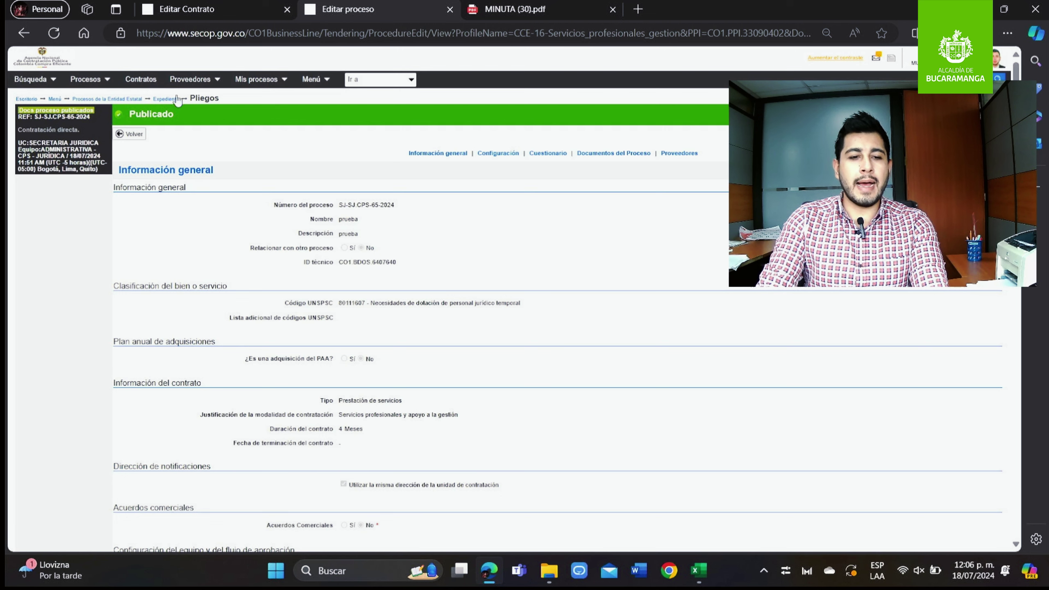
Step: Return from the published Pliegos to the Expediente of the process
{"action": "left_click", "coordinate": [166, 104]}
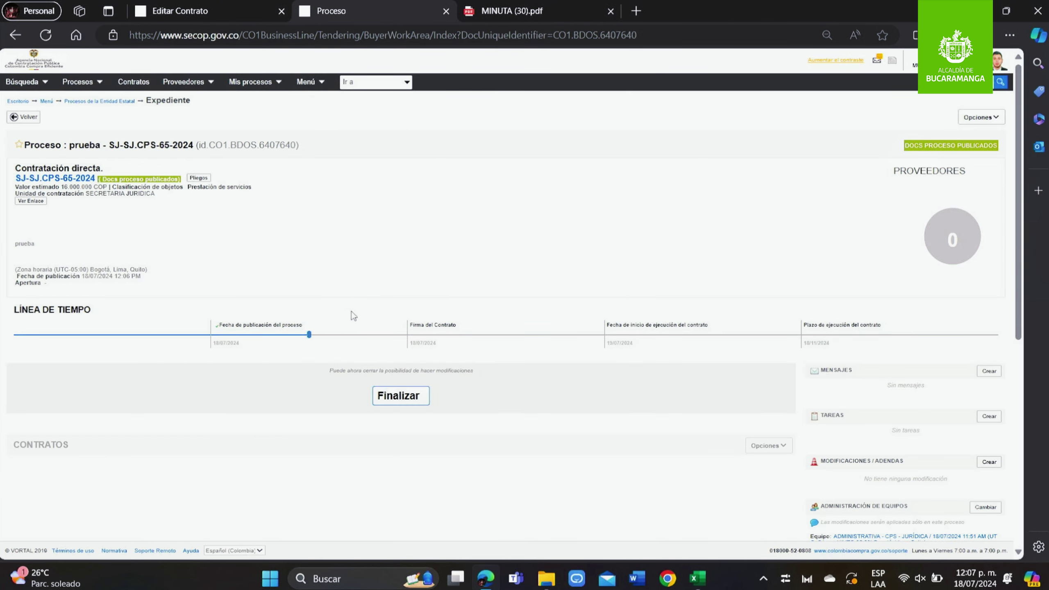
Step: Finalize the published process SJ-SJ.CPS-65-2024 to close it to modifications and create a contract from its Contratos section
{"action": "left_click", "coordinate": [404, 403]}
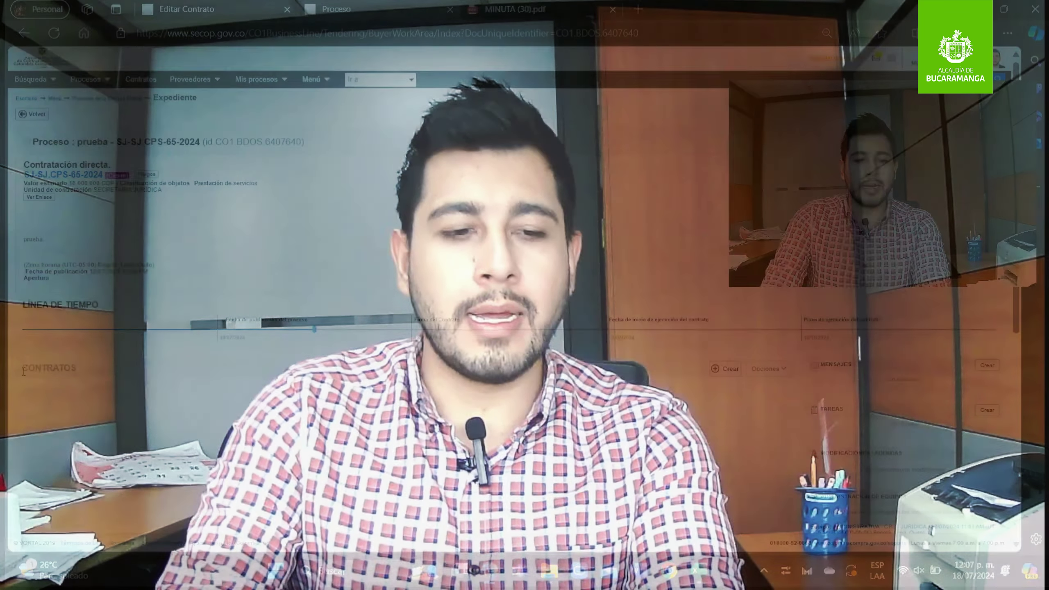
{"action": "left_click_drag", "start_coordinate": [22, 367], "coordinate": [77, 370]}
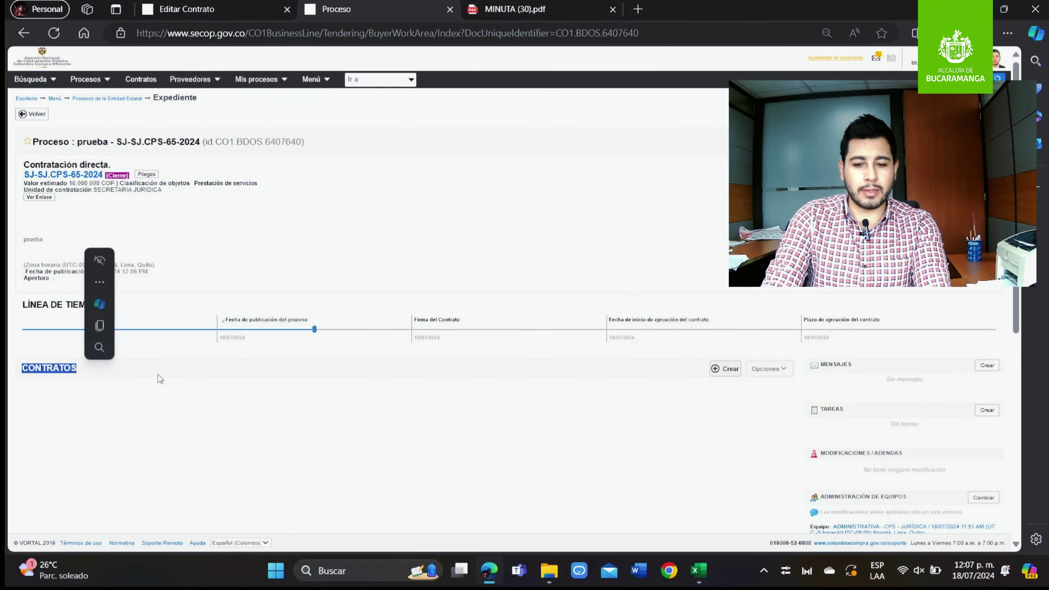
{"action": "left_click", "coordinate": [726, 375]}
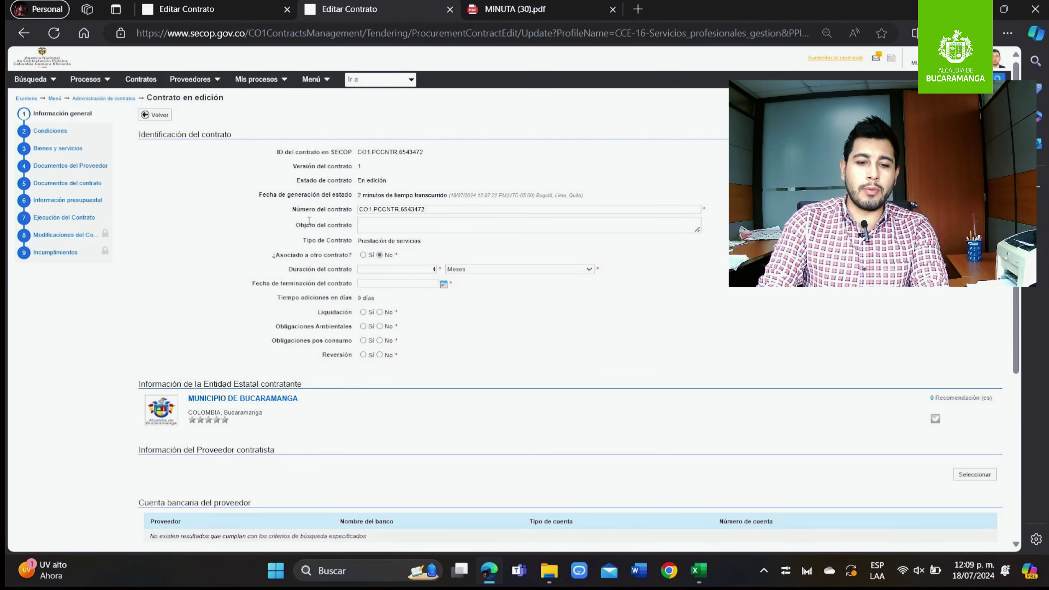
Step: Set the contract number to 1748 and paste the copied text starting "PRESTAR SERVICIOS COMO ABOGADO ESPECIALIZADO" as the contract's object
{"action": "triple_click", "coordinate": [383, 210]}
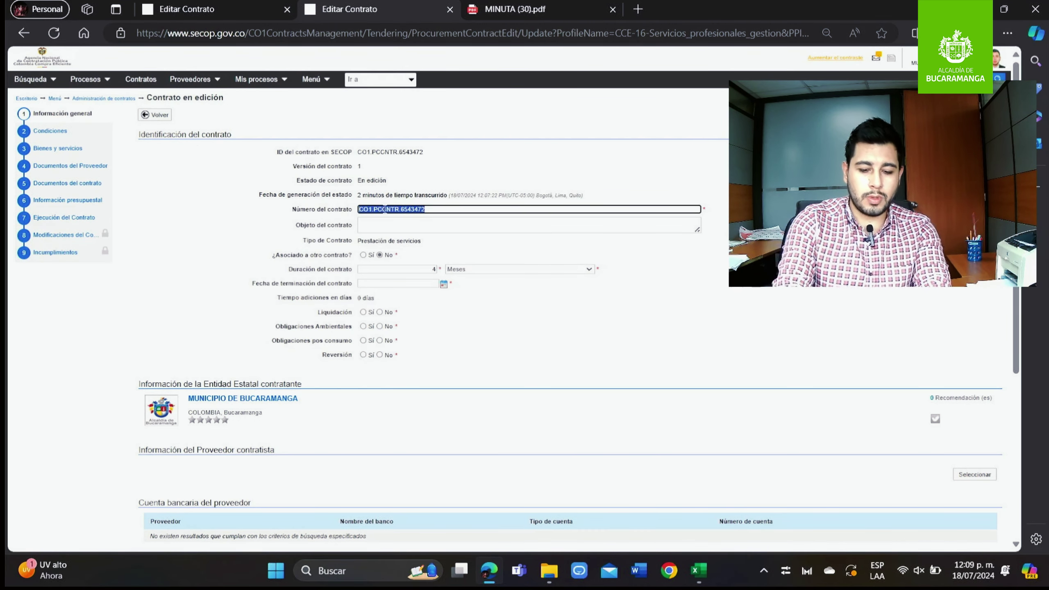
{"action": "type", "text": "1748"}
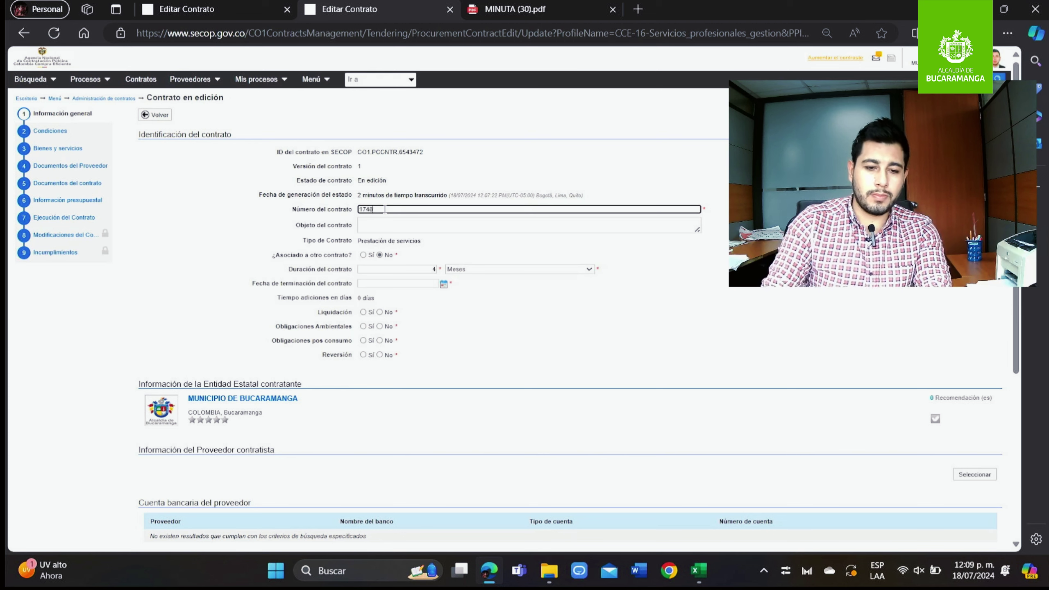
{"action": "left_click", "coordinate": [379, 223]}
{"action": "key", "text": "ctrl+v"}
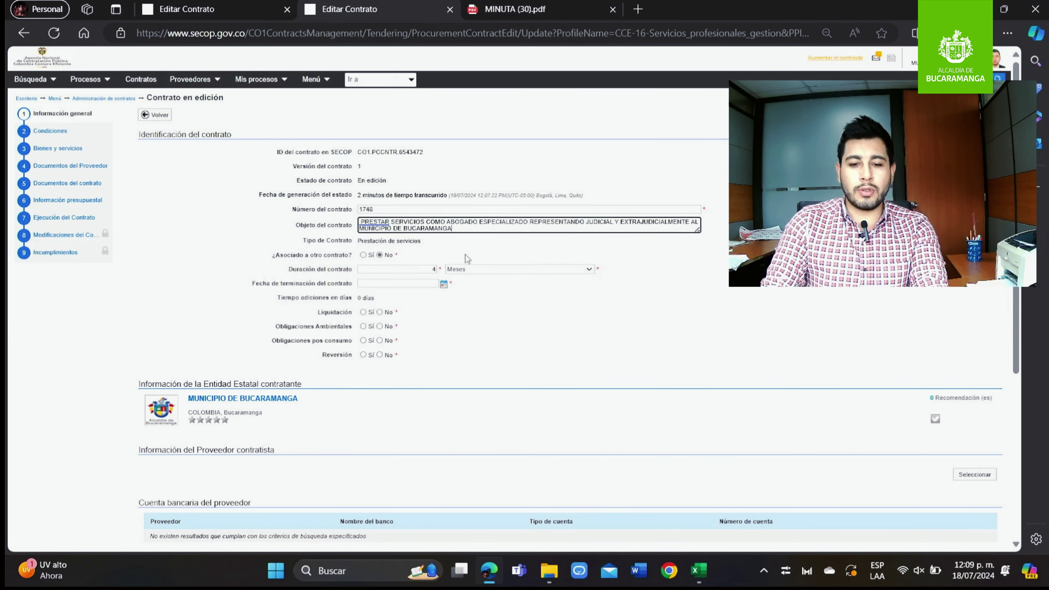
Step: Set the contract's termination date to 18/11/2024 12:00 and answer No to Liquidación, Obligaciones Ambientales, Obligaciones pos consumo and Reversión
{"action": "left_click", "coordinate": [428, 273]}
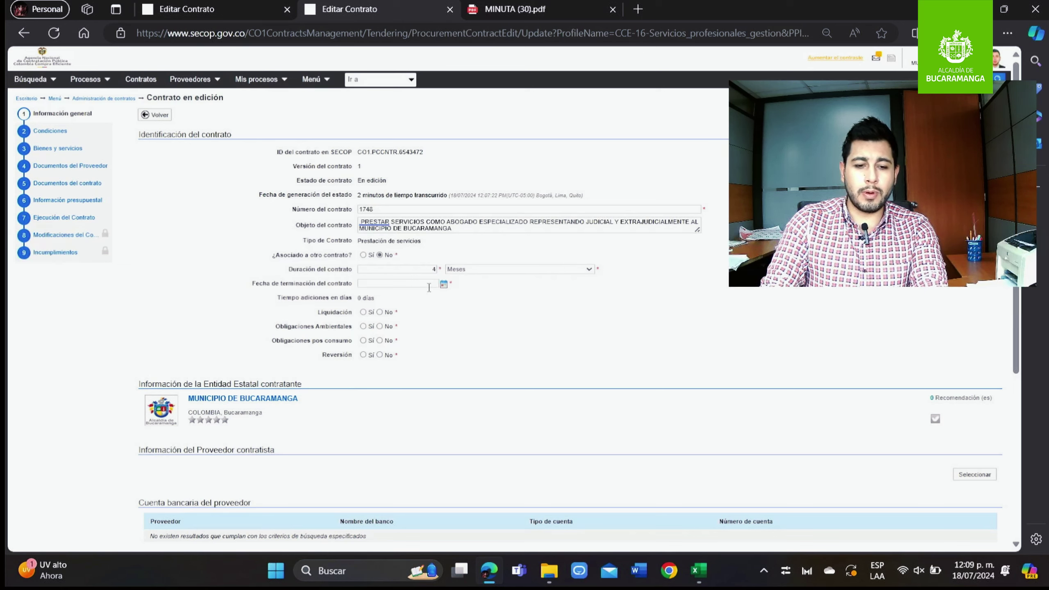
{"action": "left_click", "coordinate": [429, 285]}
{"action": "left_click", "coordinate": [566, 300]}
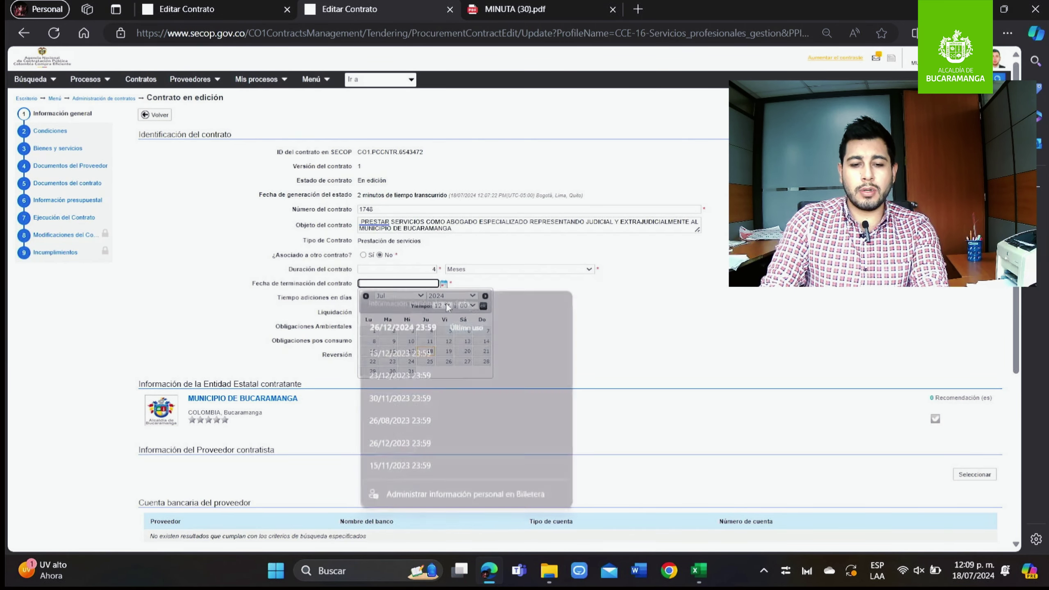
{"action": "left_click", "coordinate": [399, 295]}
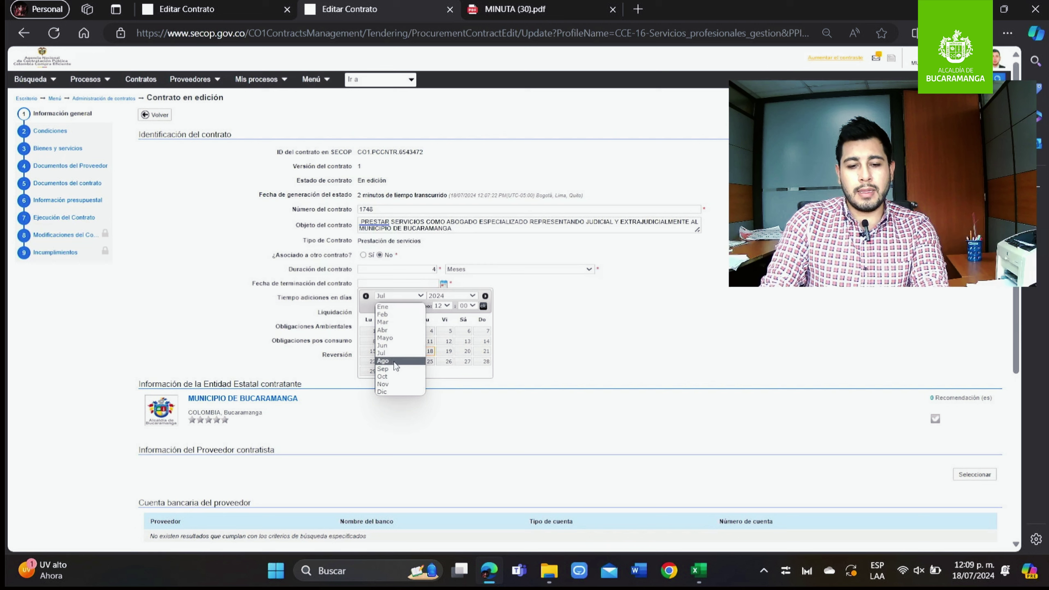
{"action": "left_click", "coordinate": [382, 384]}
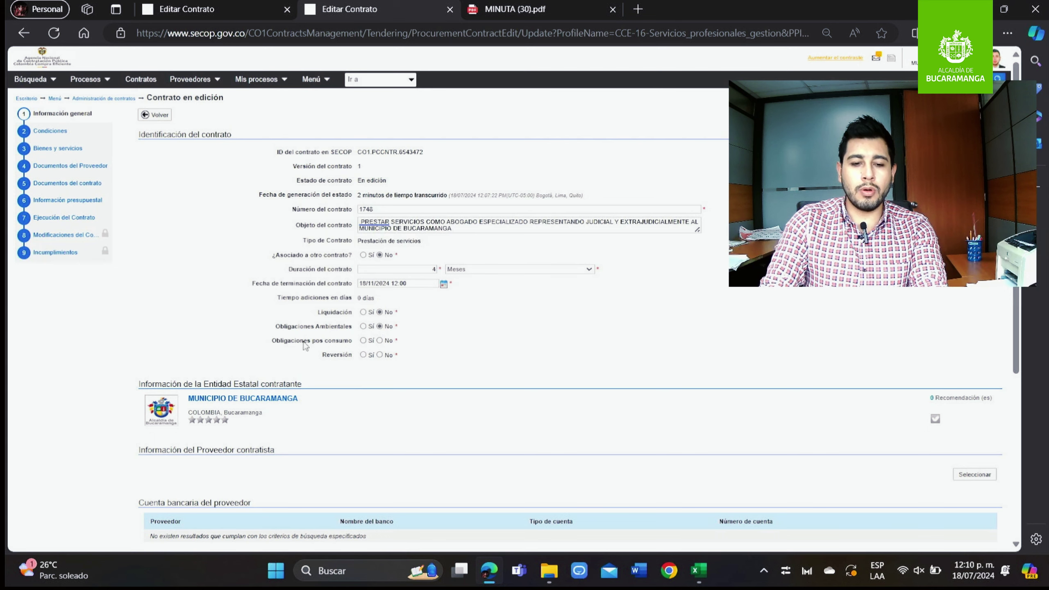
{"action": "left_click", "coordinate": [379, 340]}
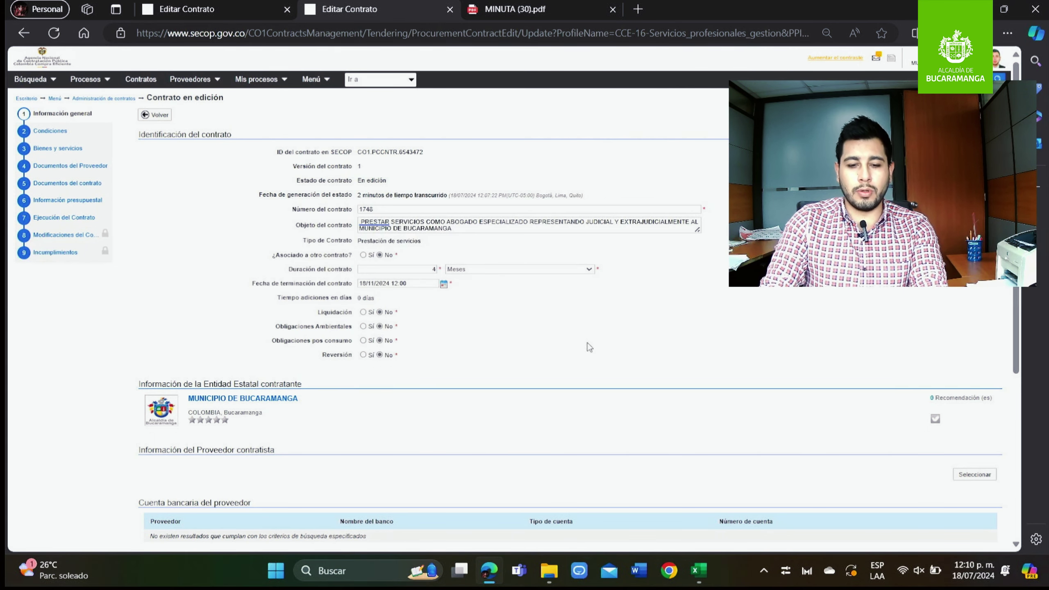
Step: Search for the contractor by the copied document number and add the matching provider to Información del Proveedor contratista
{"action": "scroll", "coordinate": [589, 347], "scroll_direction": "down", "scroll_amount": 3}
{"action": "left_click_drag", "start_coordinate": [137, 318], "coordinate": [253, 315]}
{"action": "left_click", "coordinate": [253, 315]}
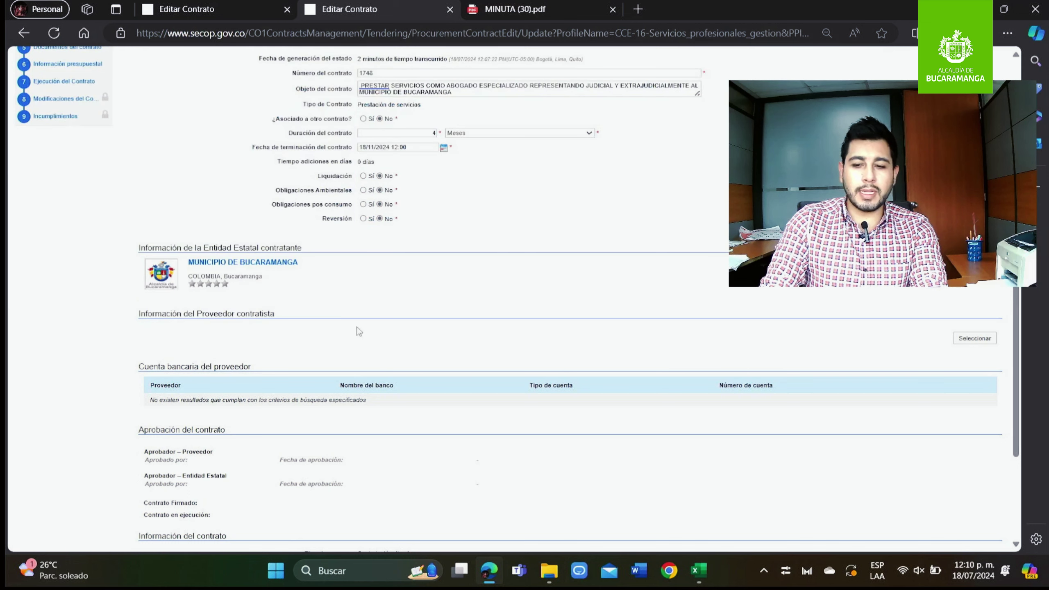
{"action": "left_click", "coordinate": [975, 340]}
{"action": "left_click", "coordinate": [472, 193]}
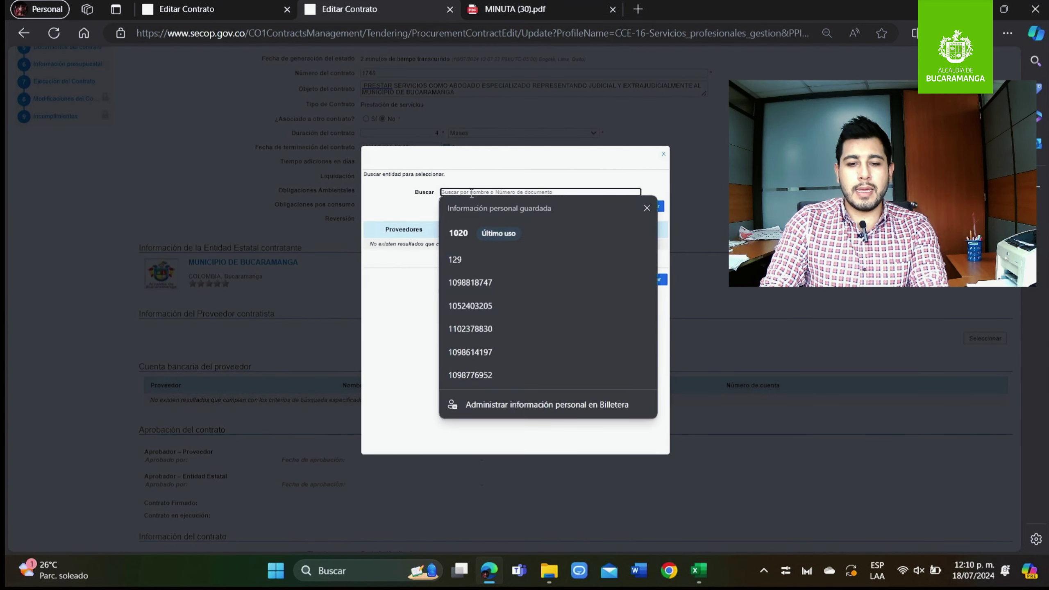
{"action": "key", "text": "Escape"}
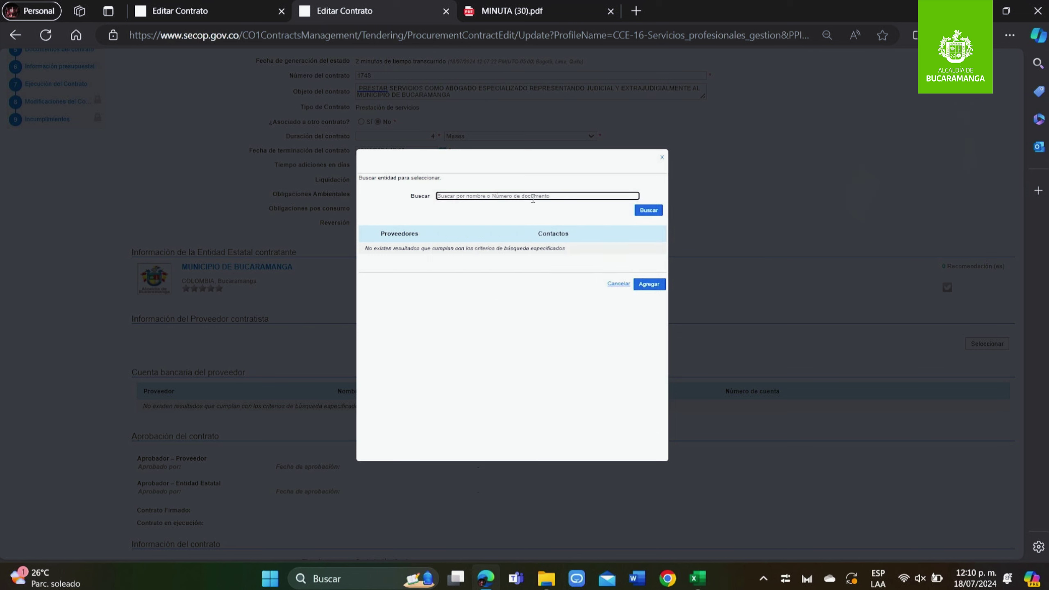
{"action": "key", "text": "ctrl+v"}
{"action": "key", "text": "Return"}
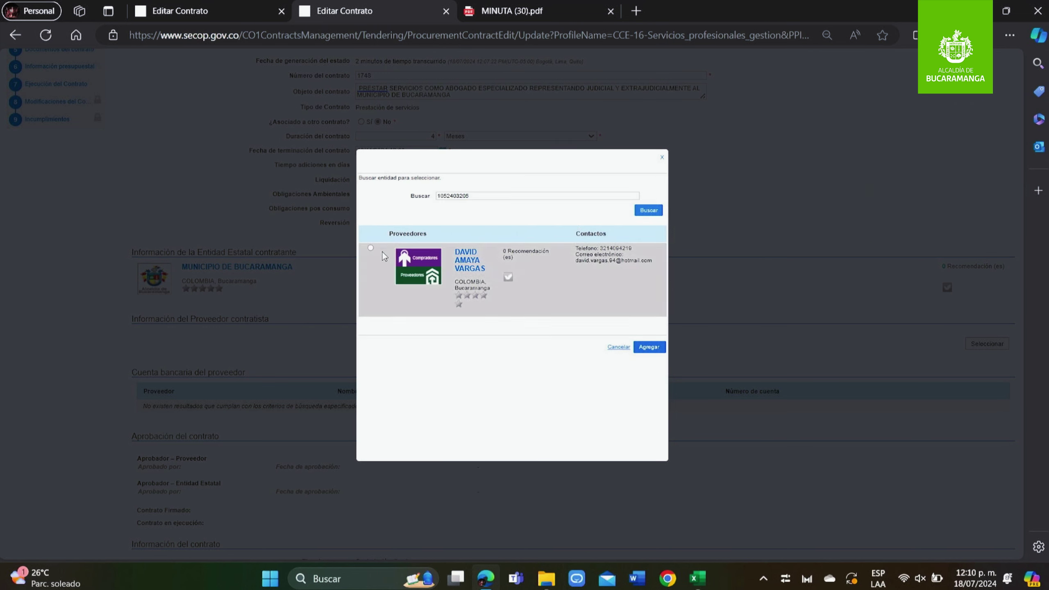
{"action": "left_click", "coordinate": [371, 248]}
{"action": "left_click", "coordinate": [649, 347]}
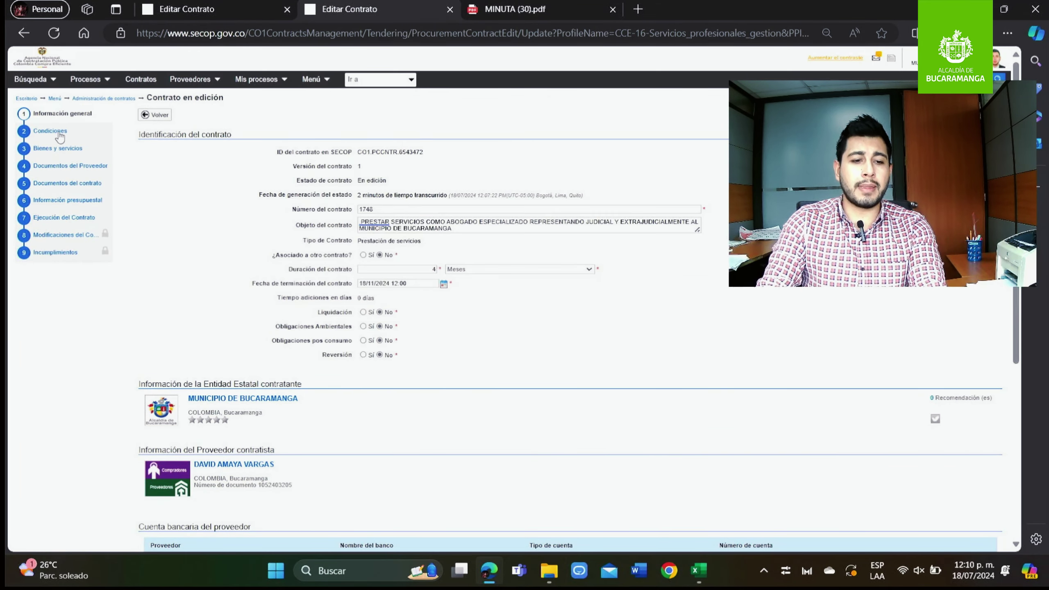
Step: In the contract's Condiciones section, set Condiciones de entrega to A definir
{"action": "left_click", "coordinate": [60, 131]}
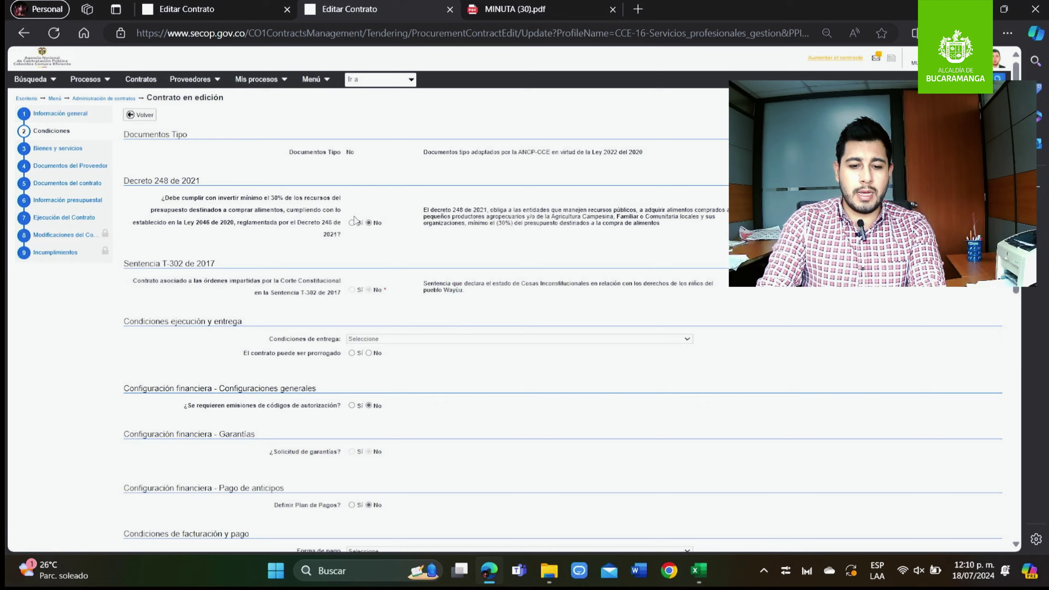
{"action": "scroll", "coordinate": [366, 213], "scroll_direction": "down", "scroll_amount": 2}
{"action": "scroll", "coordinate": [366, 212], "scroll_direction": "up", "scroll_amount": 2}
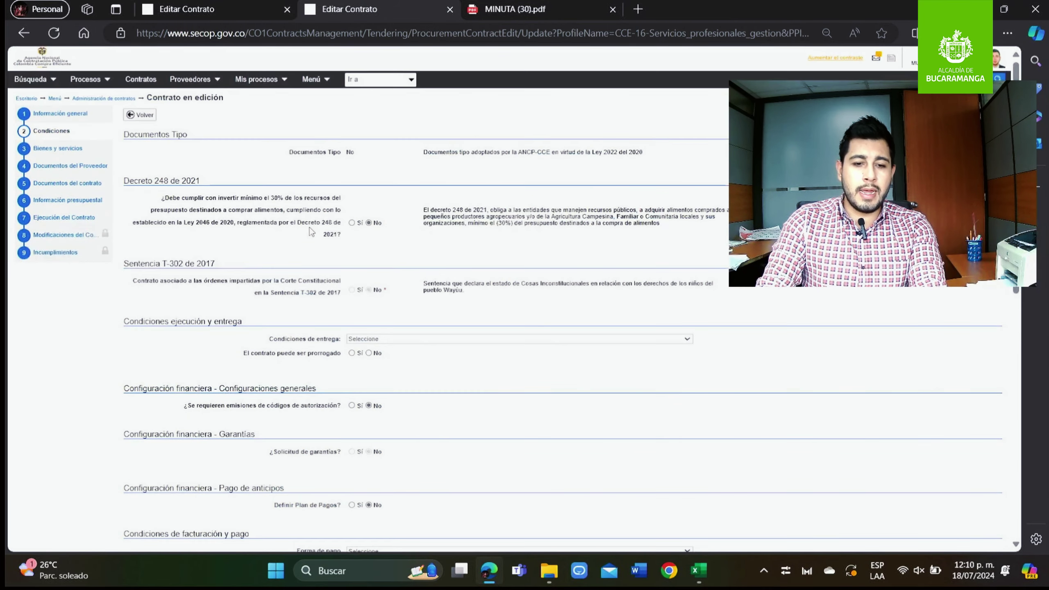
{"action": "scroll", "coordinate": [300, 243], "scroll_direction": "down", "scroll_amount": 1}
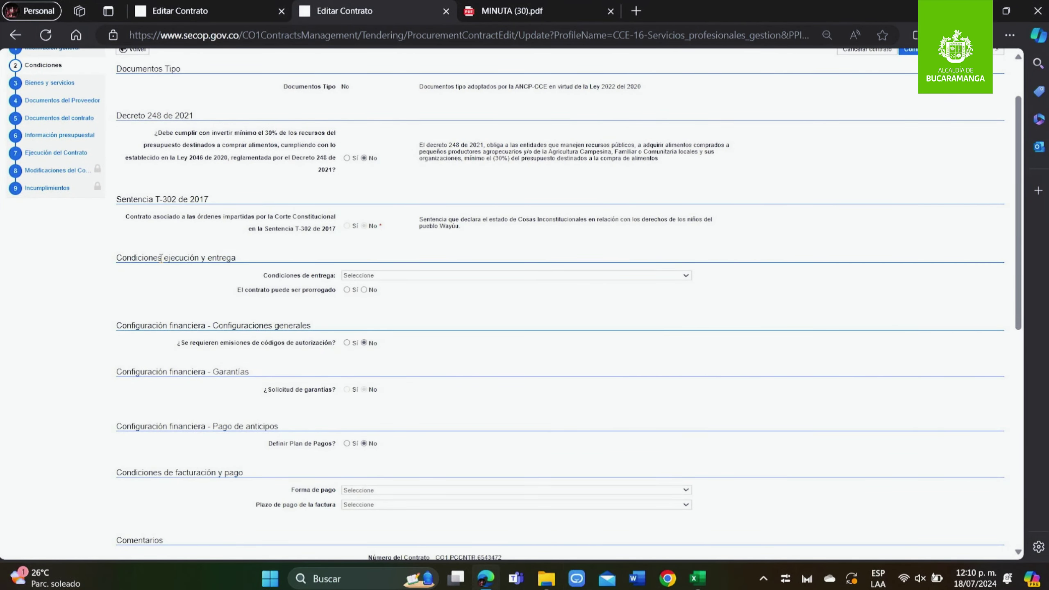
{"action": "left_click", "coordinate": [363, 276]}
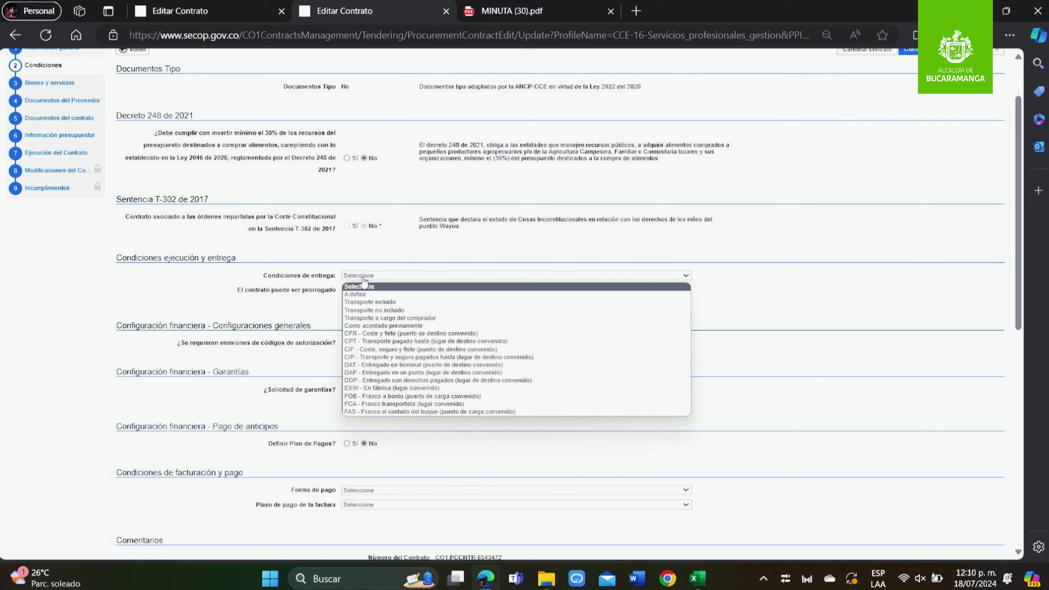
{"action": "left_click", "coordinate": [366, 294]}
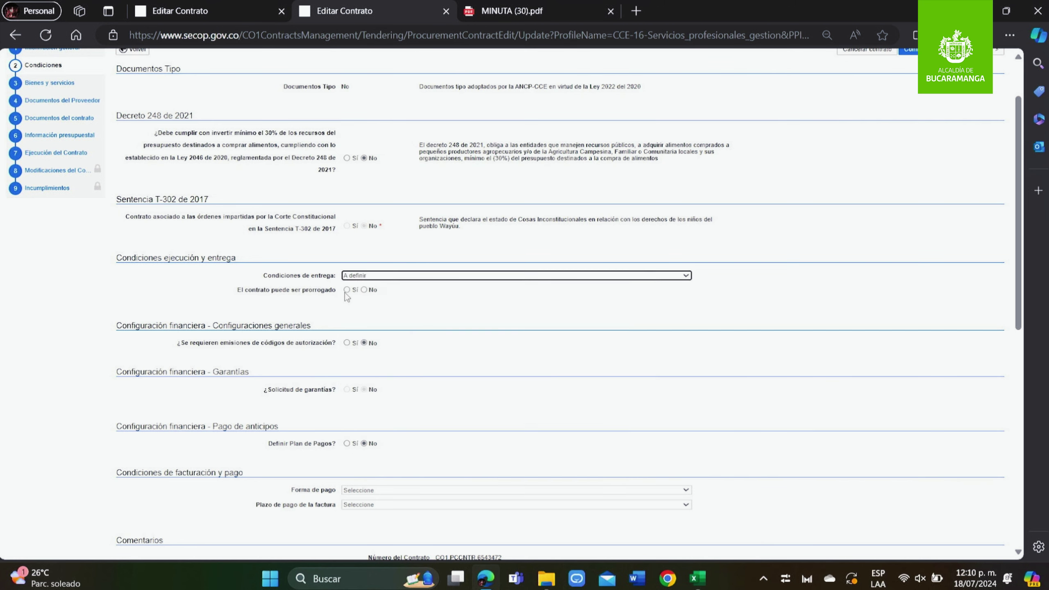
Step: Open the Forma de pago options in the contract's Condiciones de facturación y pago
{"action": "scroll", "coordinate": [170, 291], "scroll_direction": "down", "scroll_amount": 5}
{"action": "left_click", "coordinate": [347, 285]}
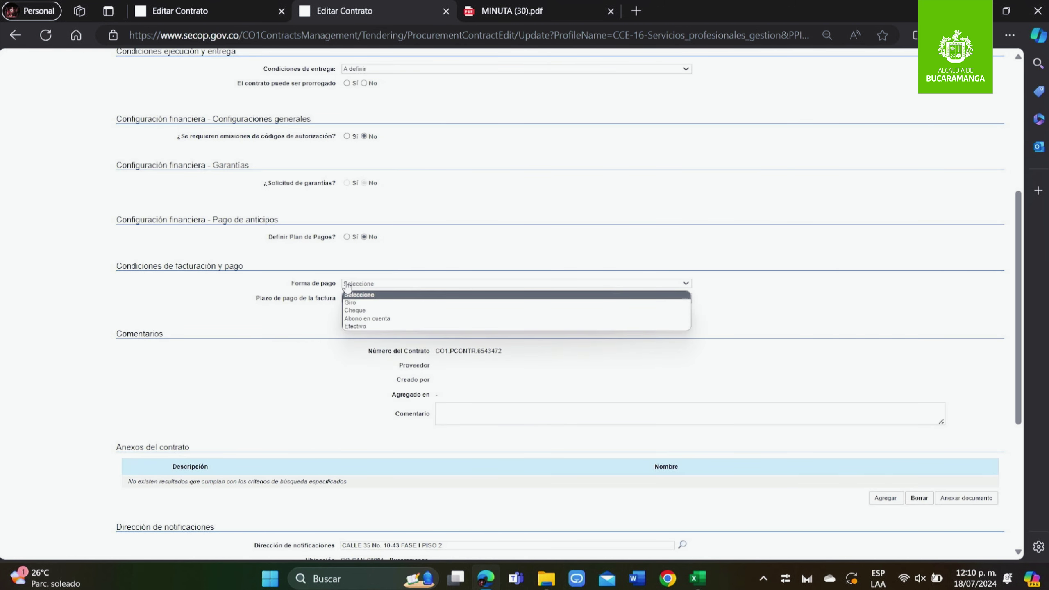